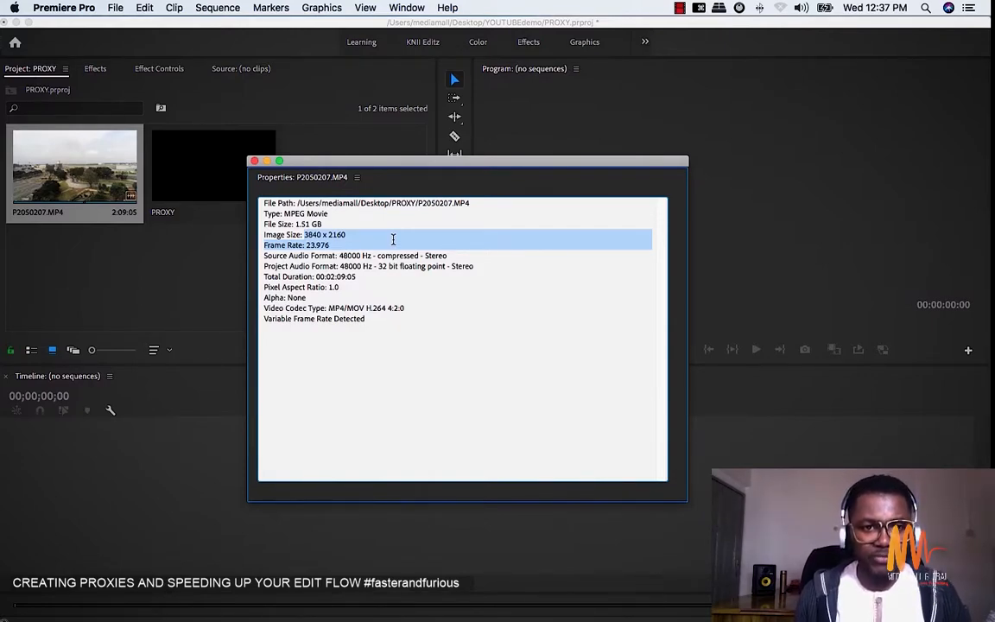
Review the QuickTime and H.264 proxy presets offered for the P2050207.MP4 clip, and leave without creating any proxies.
left_click(255, 163)
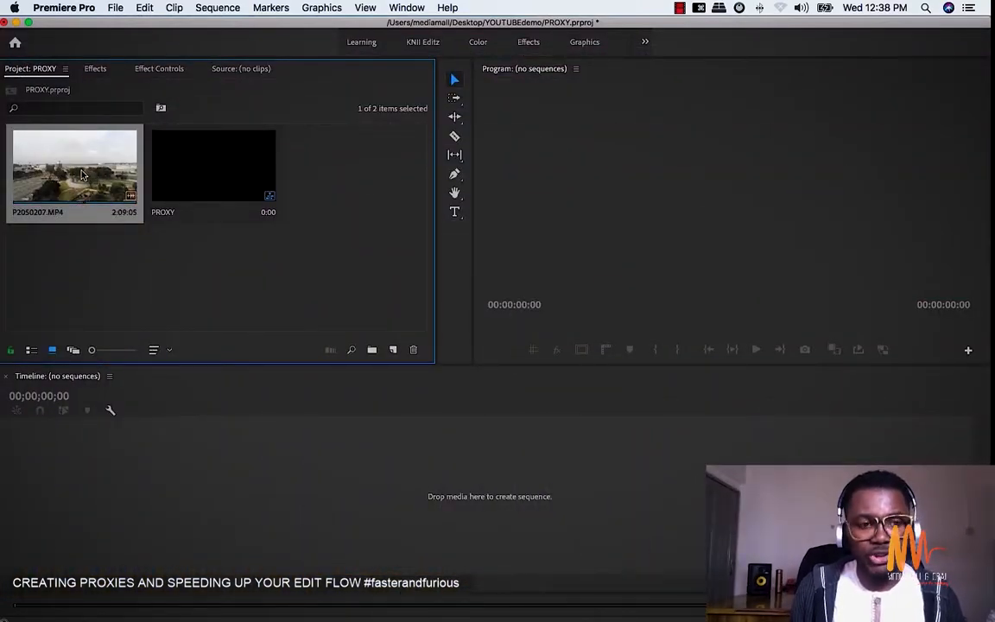
right_click(81, 174)
mouse_move(160, 533)
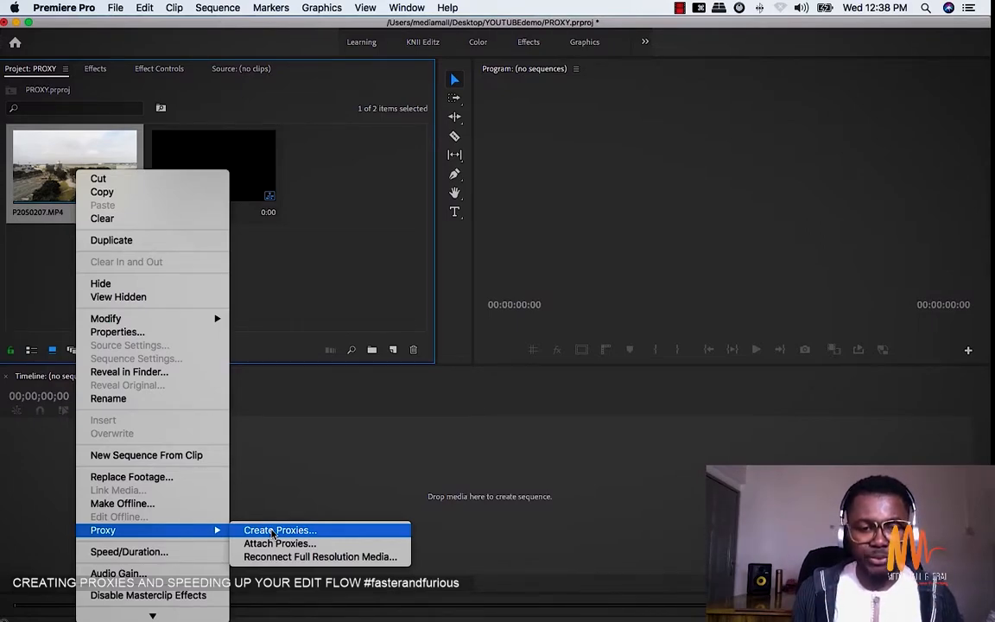
left_click(272, 532)
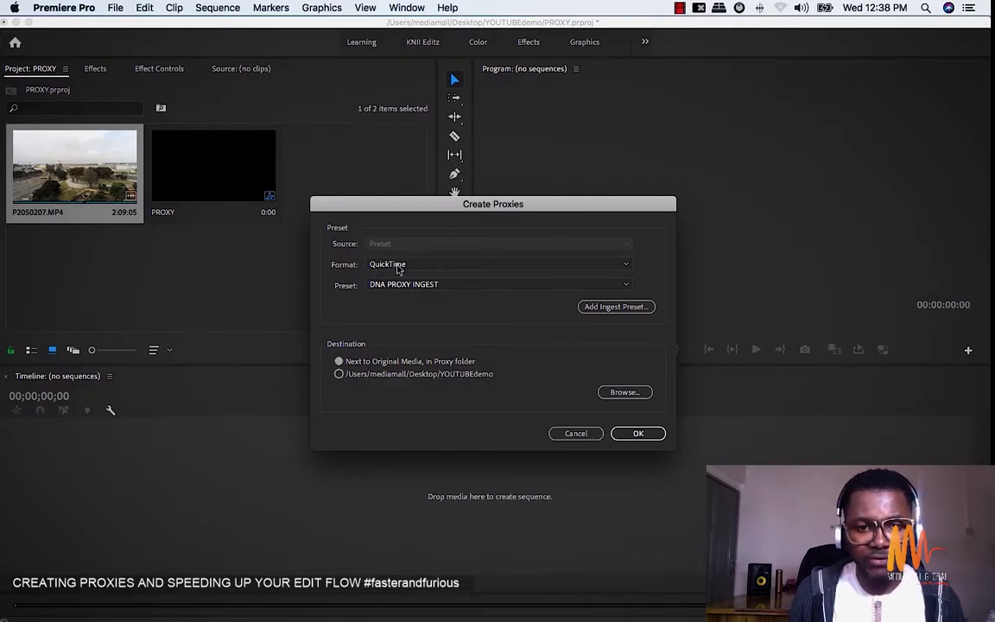
left_click(374, 285)
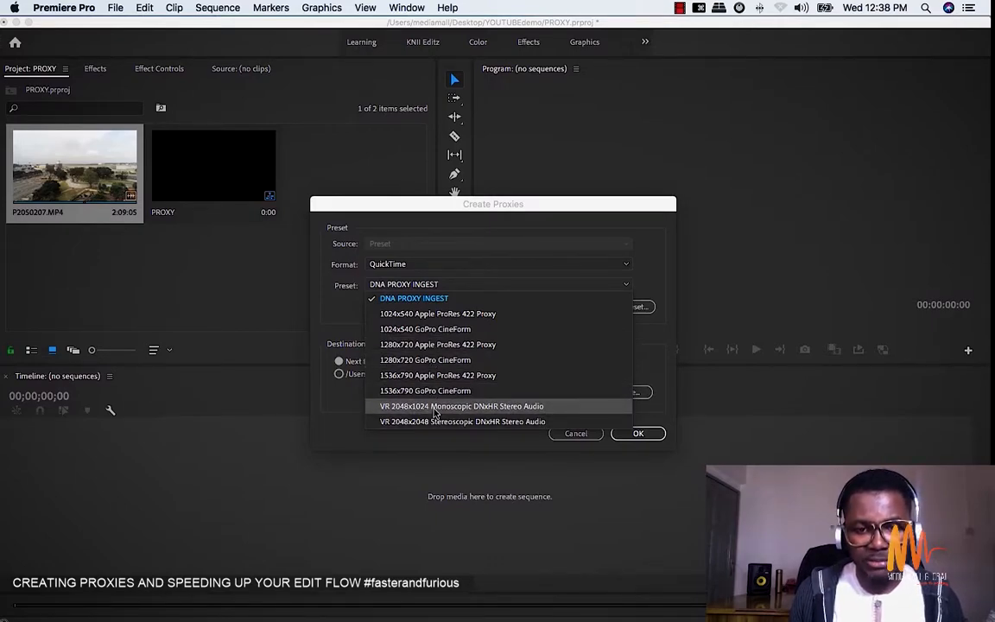
left_click(400, 267)
left_click(399, 277)
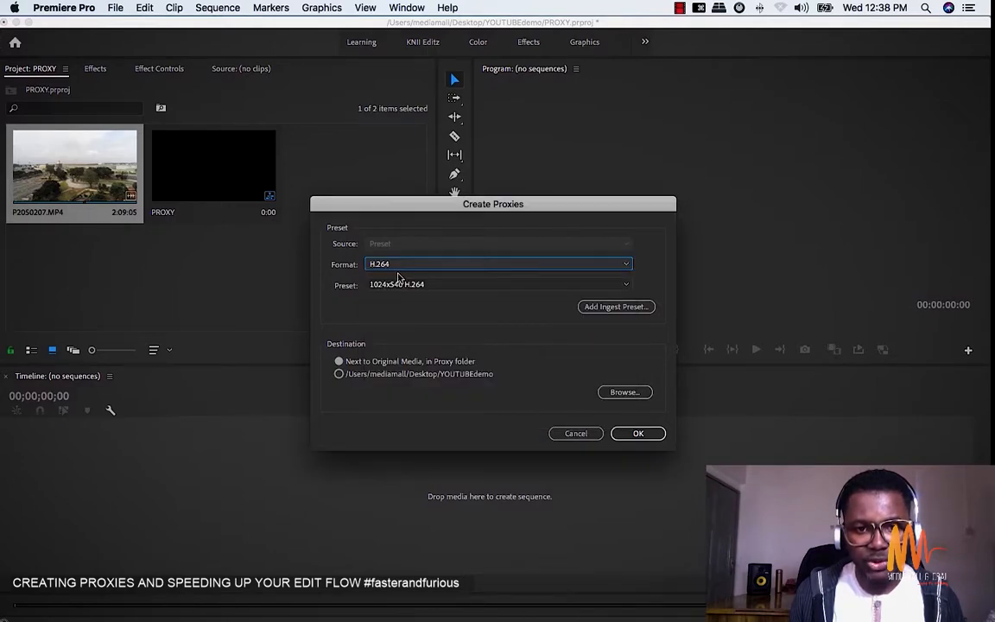
left_click(398, 284)
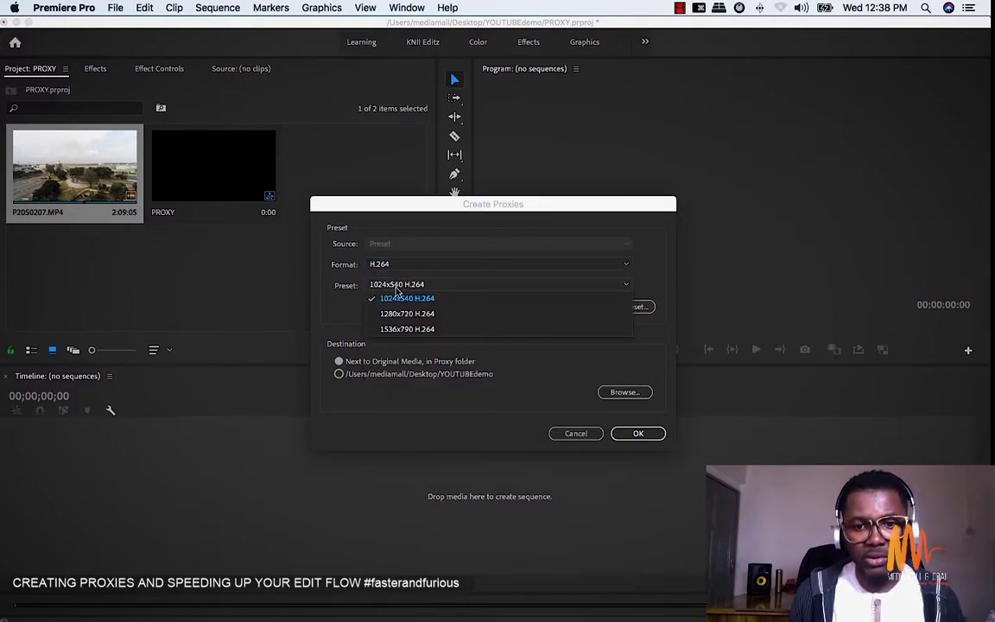
left_click(360, 313)
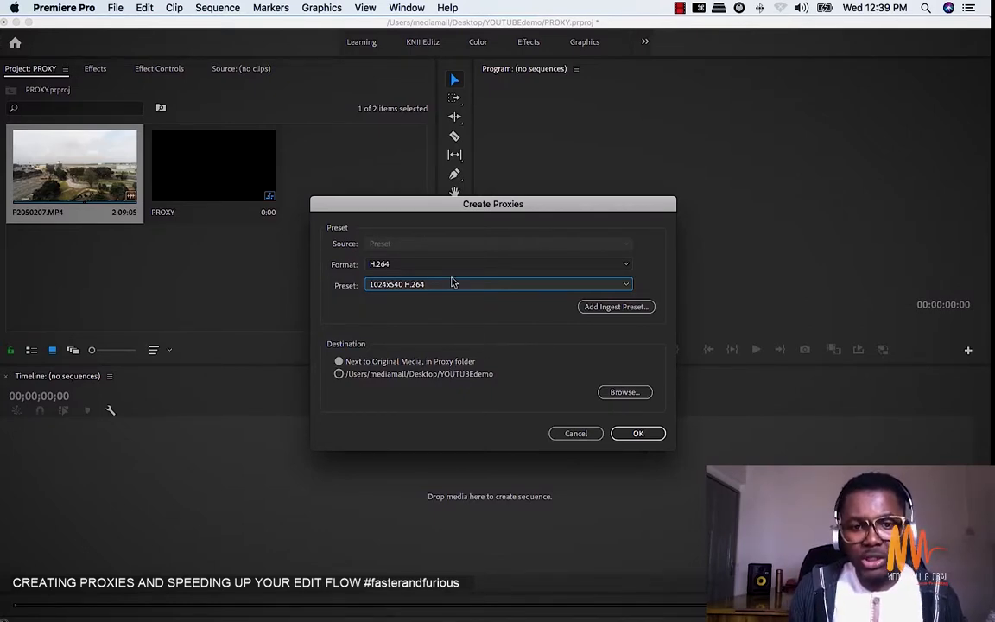
left_click(574, 434)
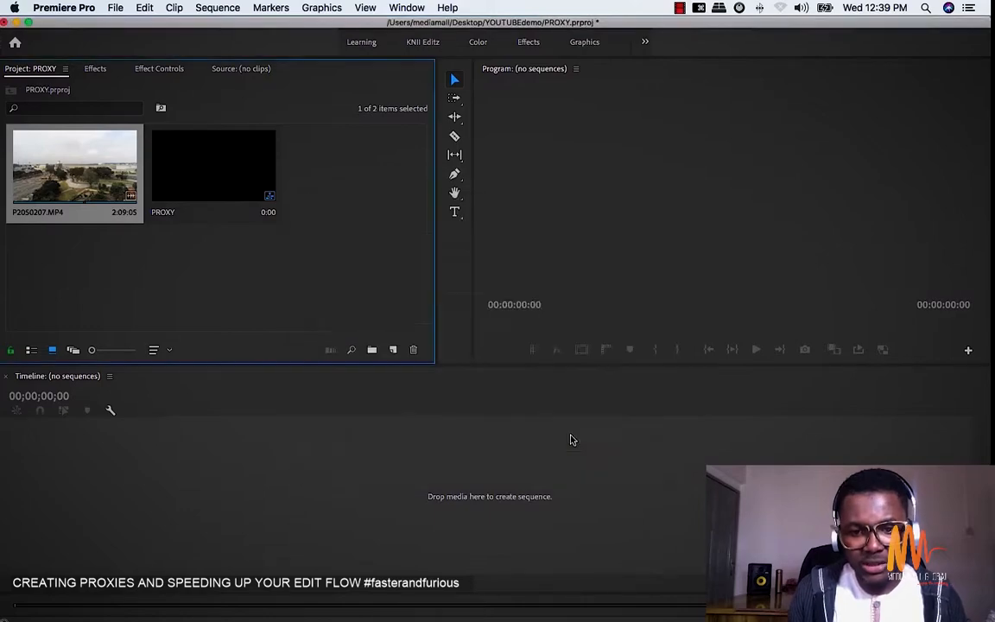
Switch to Adobe Media Encoder and remove the P2050207.MP4 job from the queue.
key("ctrl+Up")
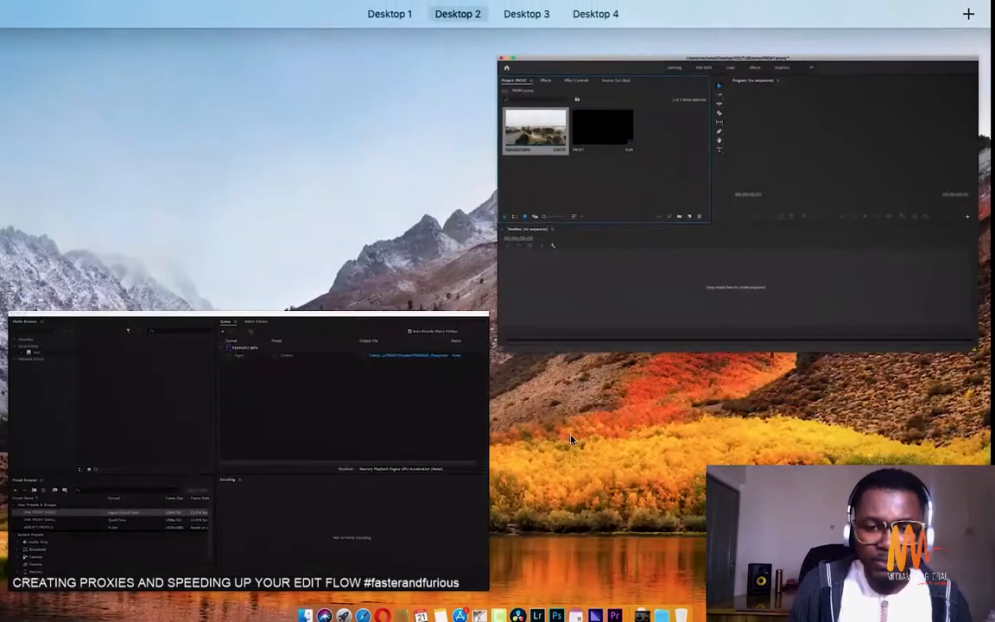
left_click(422, 433)
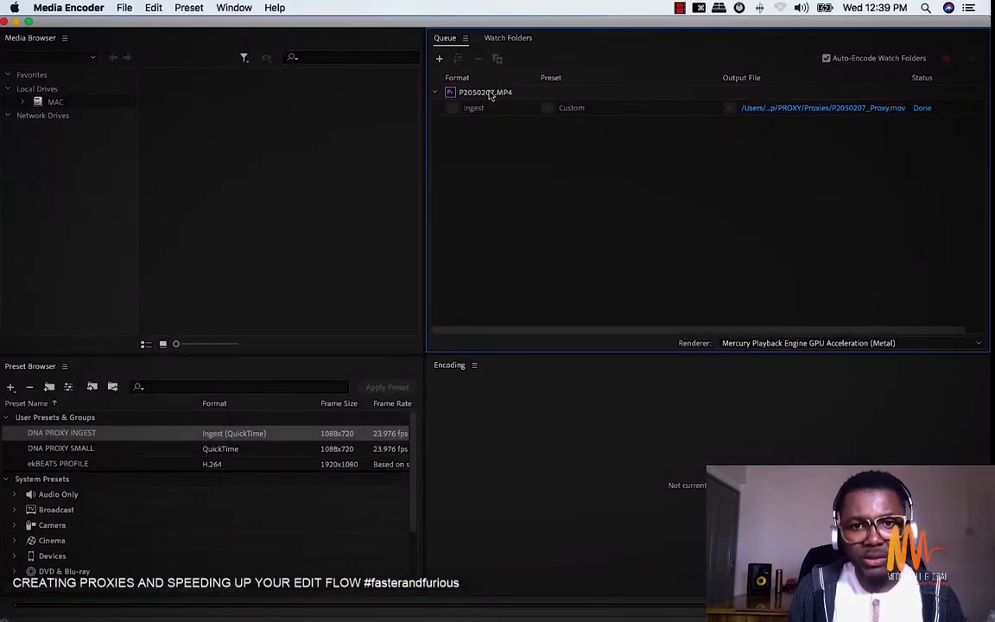
left_click(489, 94)
key("BackSpace")
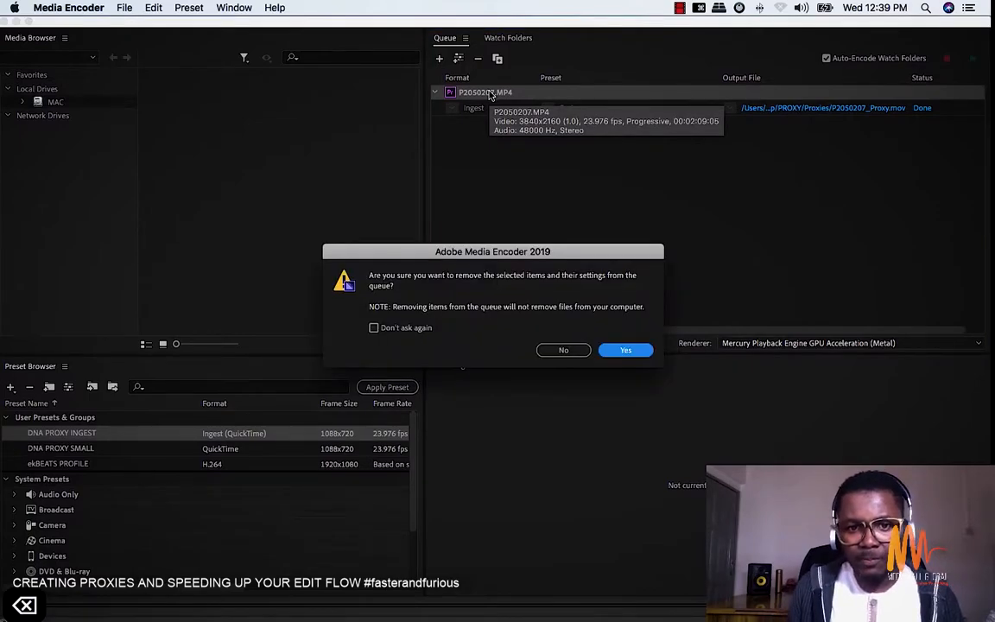
left_click(627, 351)
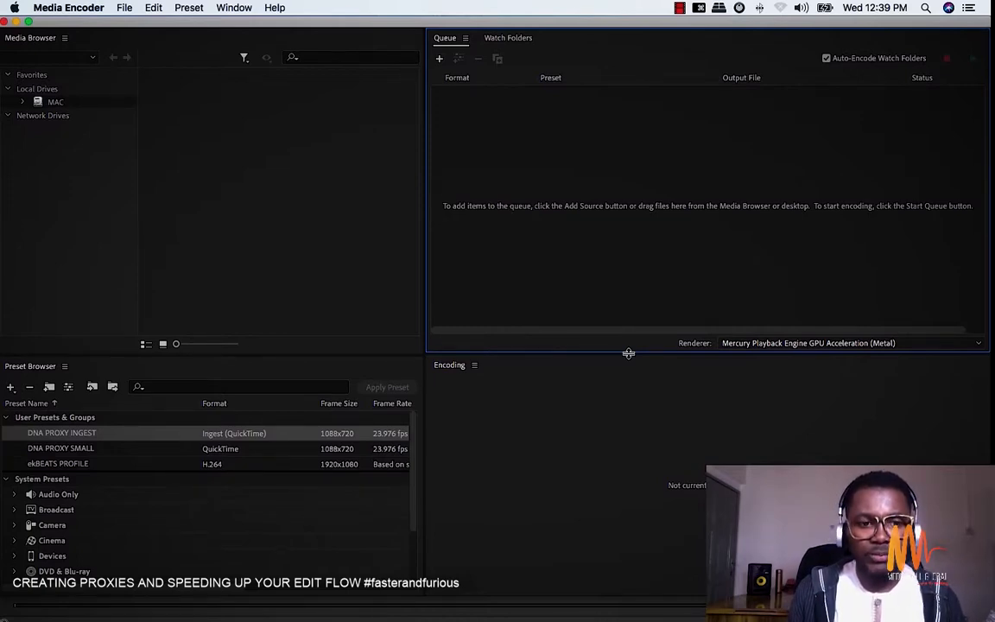
Create a new encoding preset in QuickTime format, based on the GoPro CineForm YUV 10-bit preset.
left_click(171, 369)
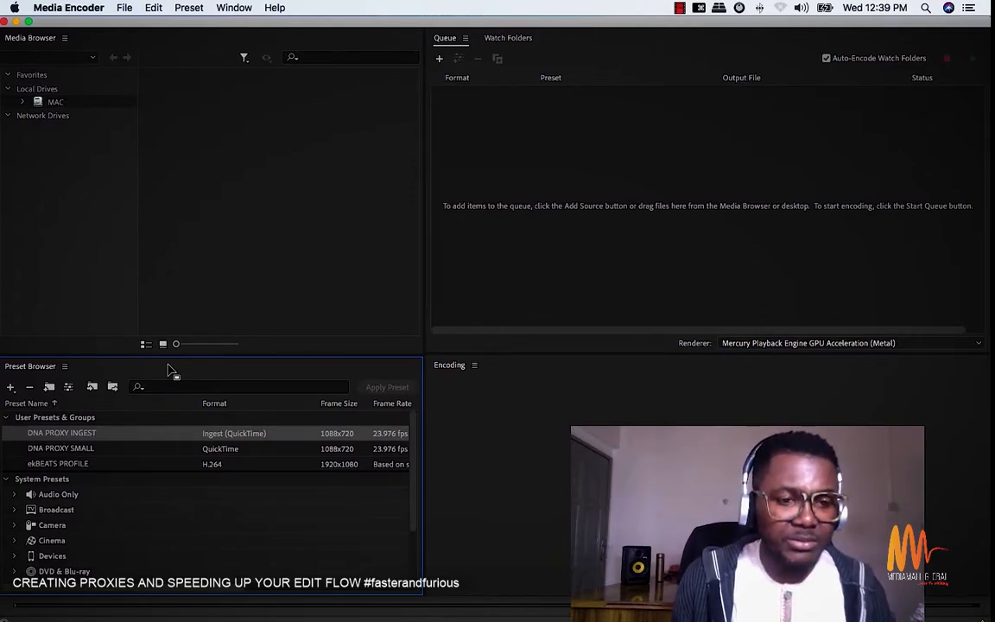
left_click(10, 387)
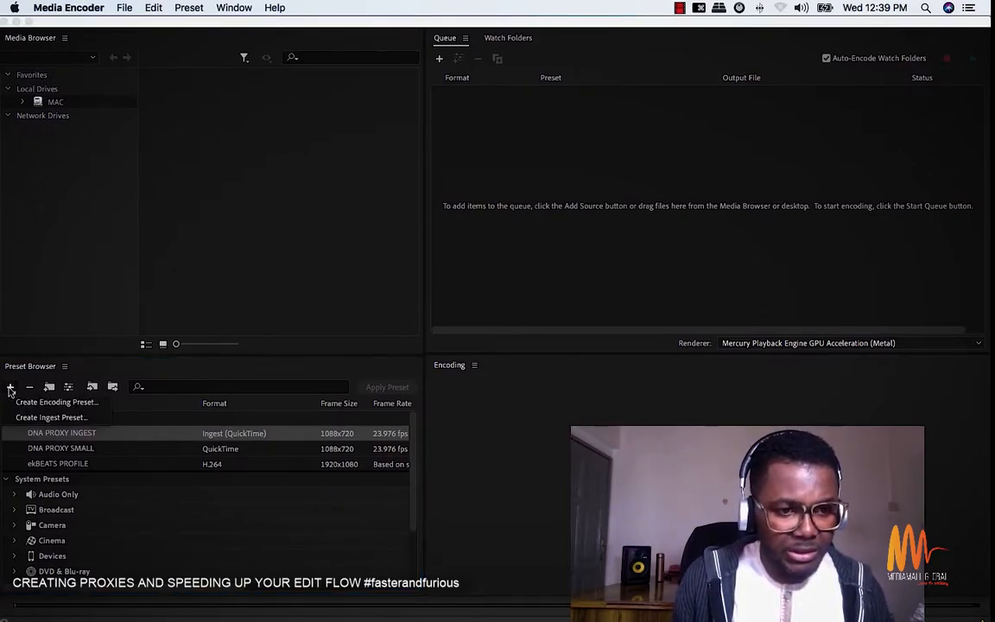
left_click(58, 403)
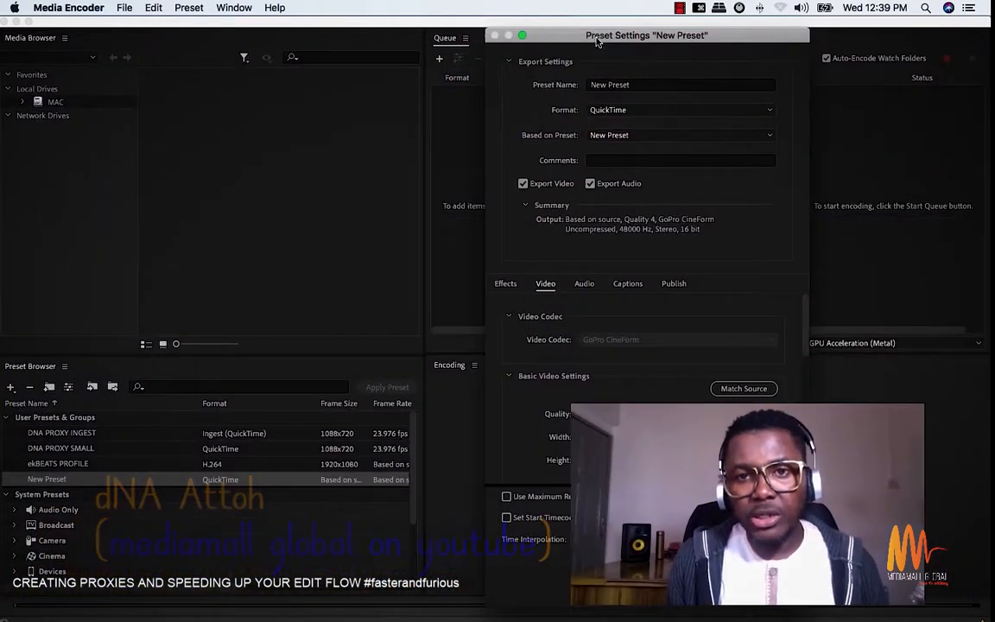
left_click_drag(596, 41, 428, 30)
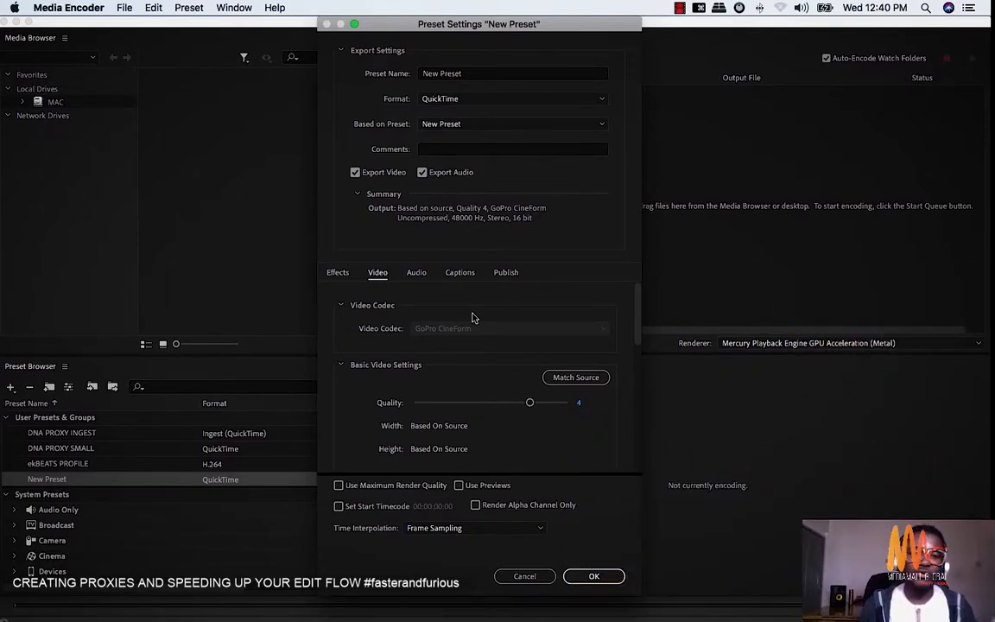
left_click(431, 100)
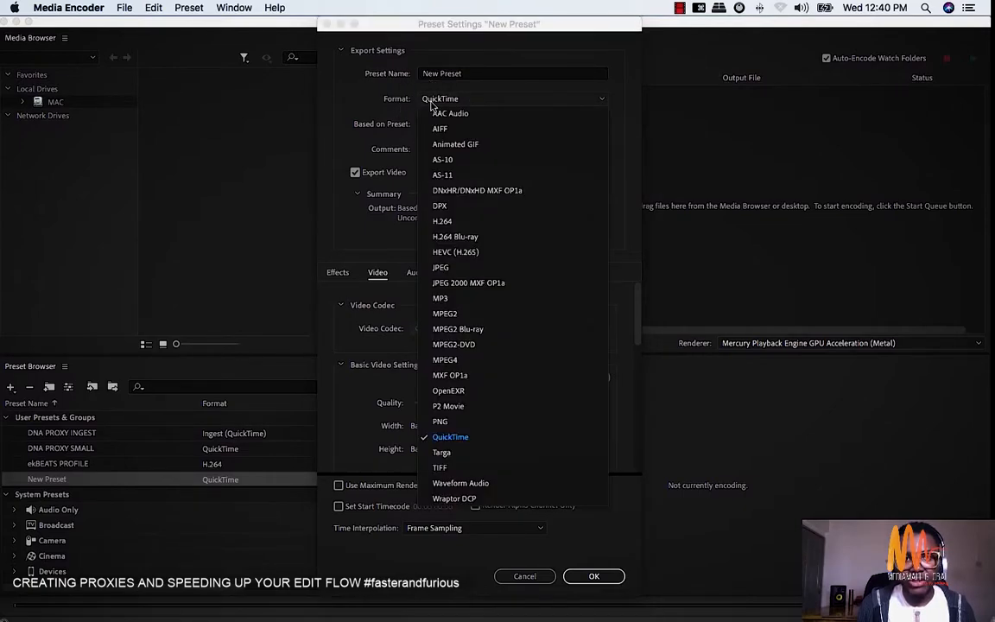
left_click(465, 437)
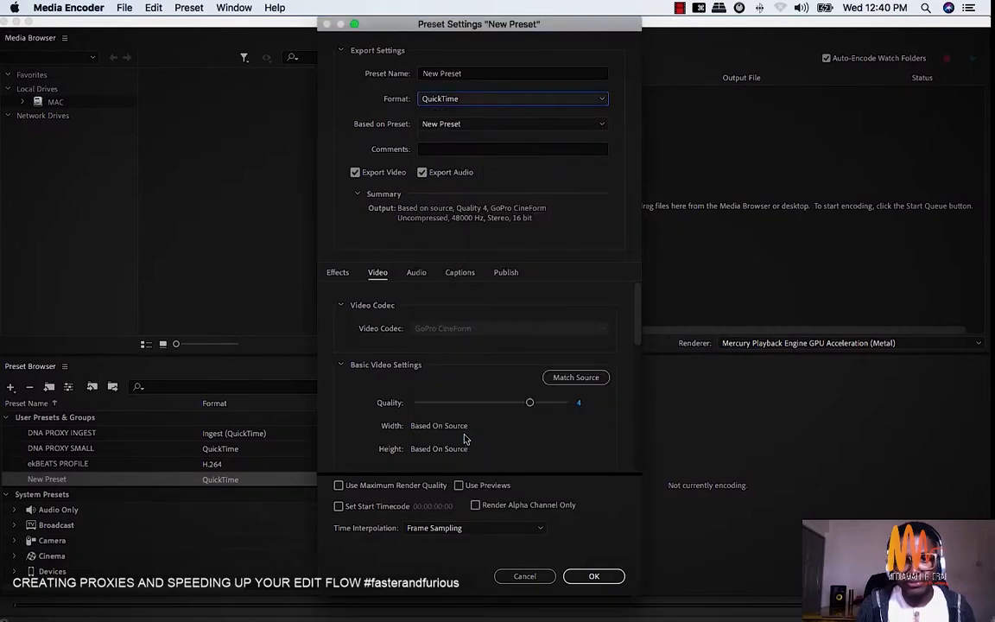
left_click(441, 126)
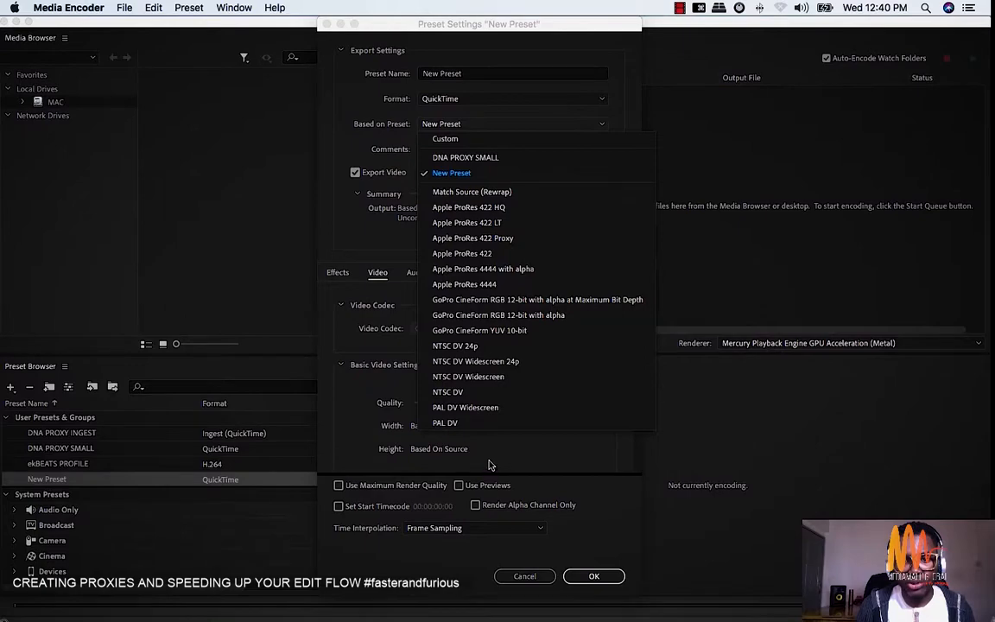
left_click(504, 331)
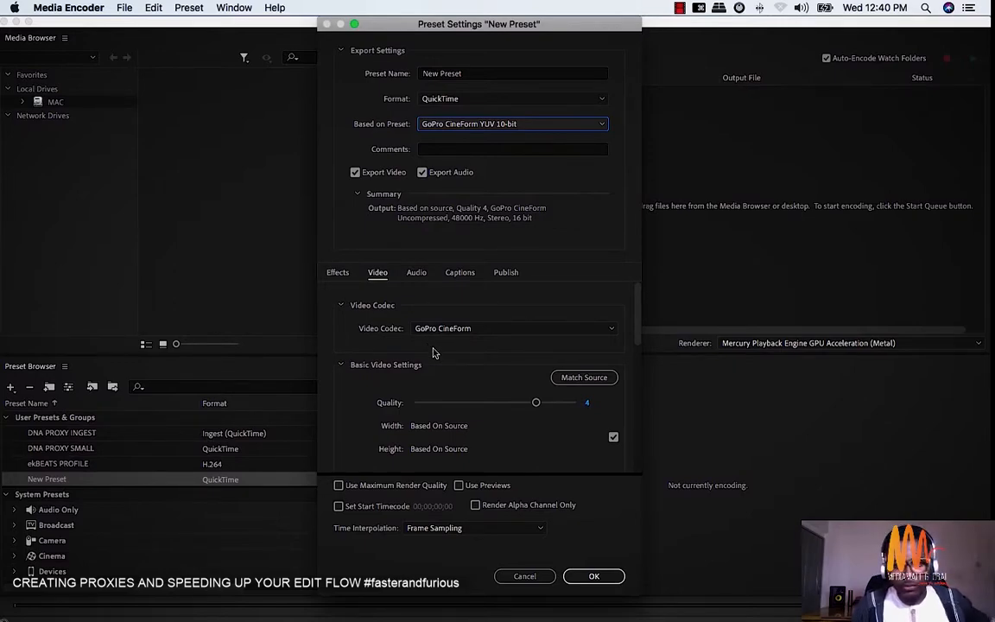
Lower the preset's video quality to 1 and enter a custom frame size of 1280 wide by 720 high.
left_click_drag(536, 402, 362, 394)
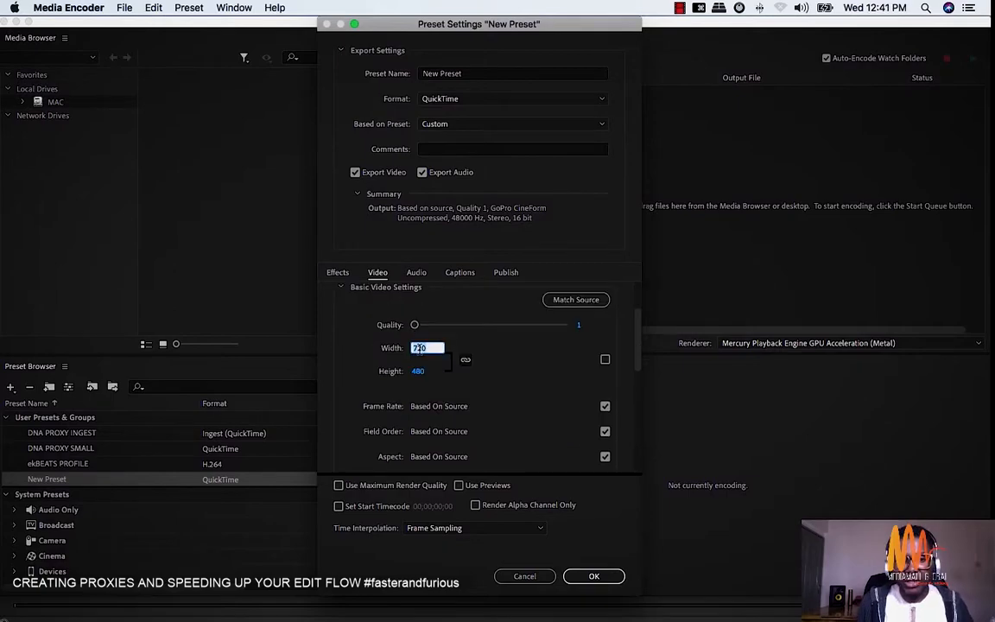
type("12")
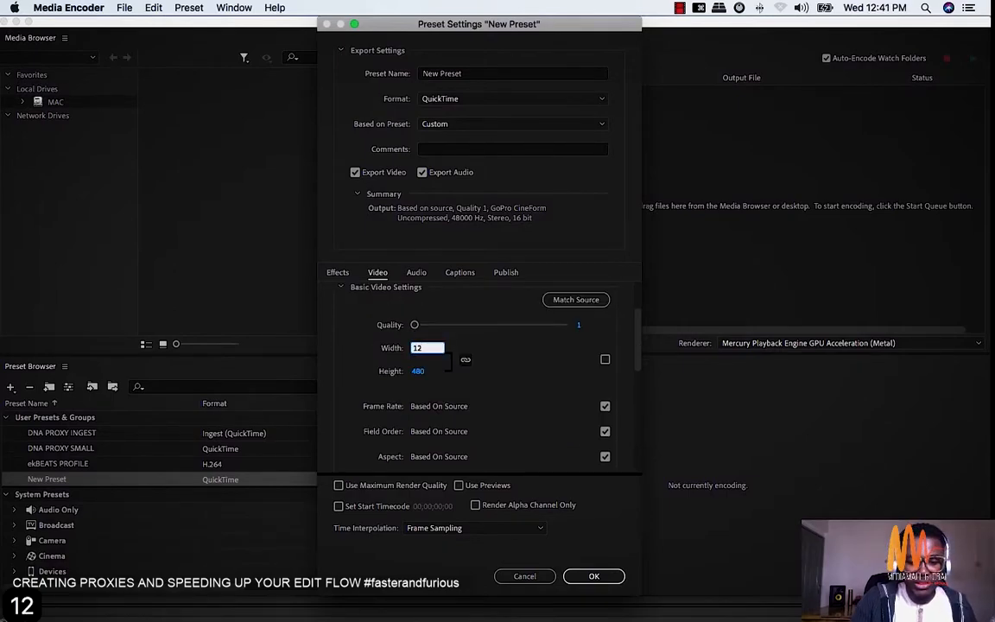
type("80")
left_click(423, 373)
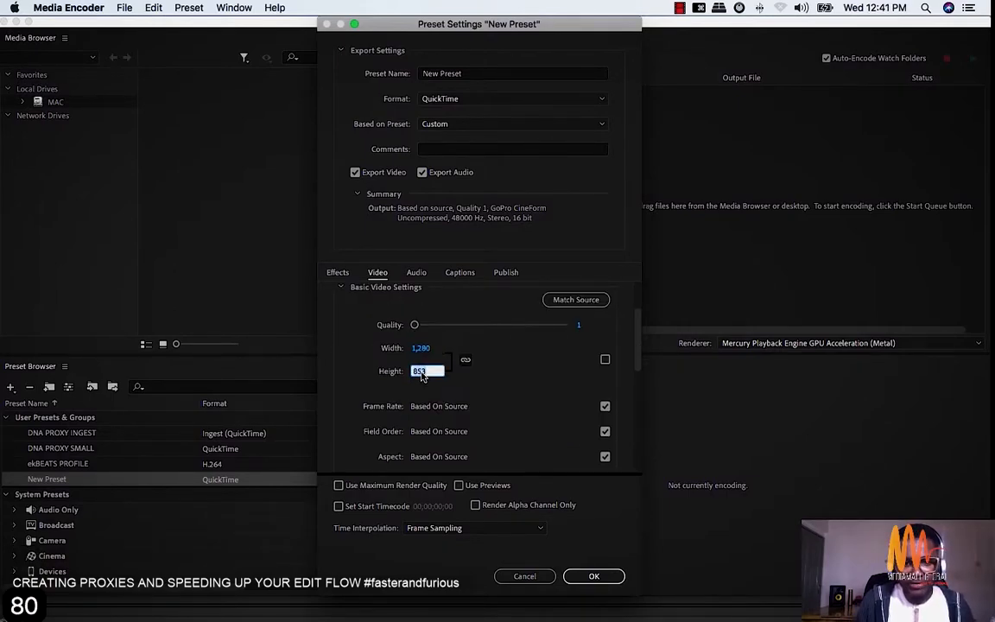
type("72")
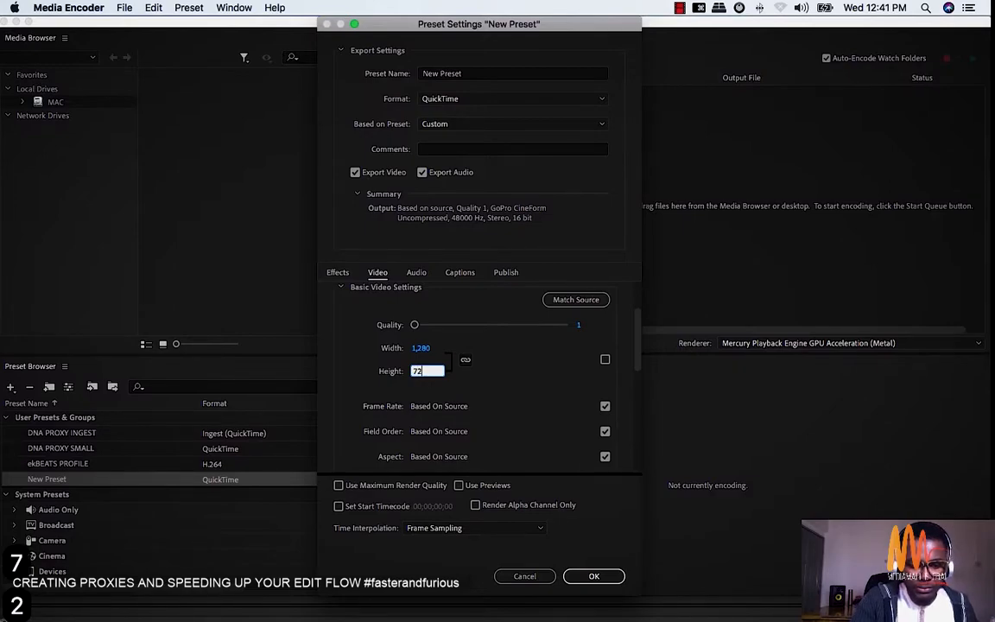
type("0")
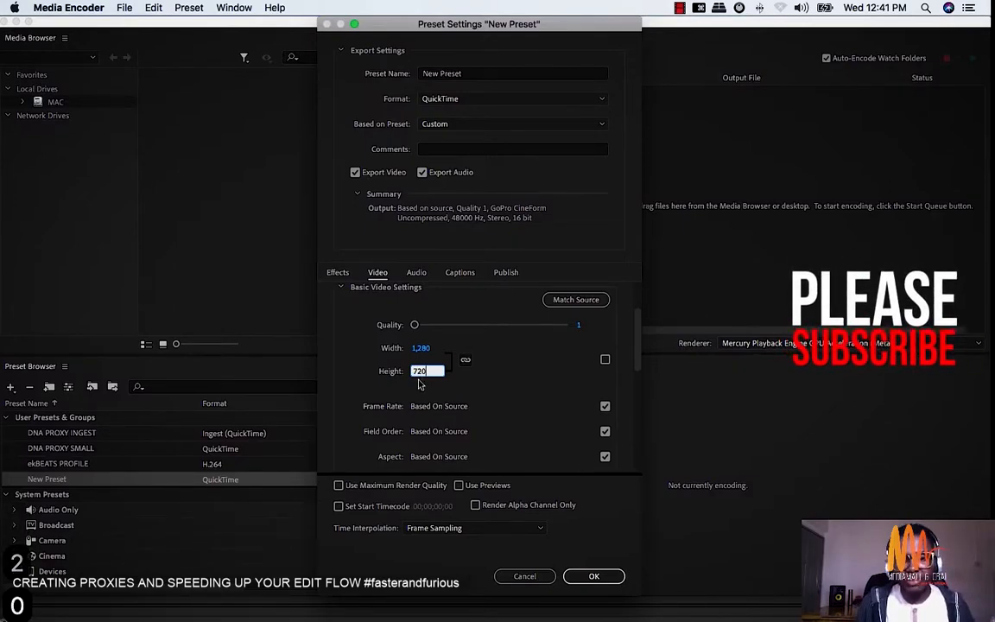
left_click(374, 364)
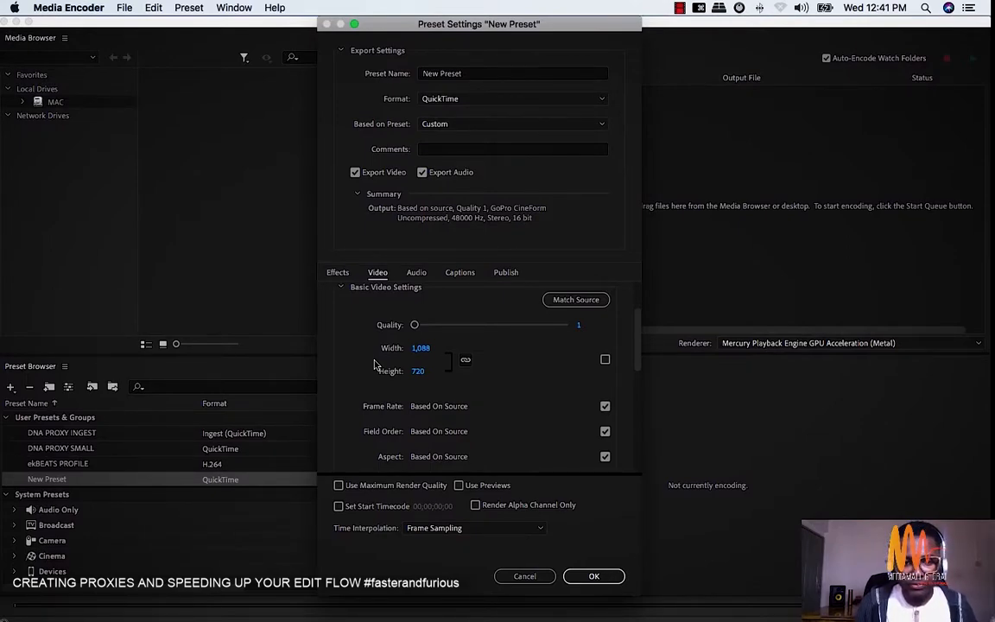
Unlink the preset's width and height, set the width to 1280, and stop basing the frame rate on the source.
left_click(465, 362)
left_click(422, 349)
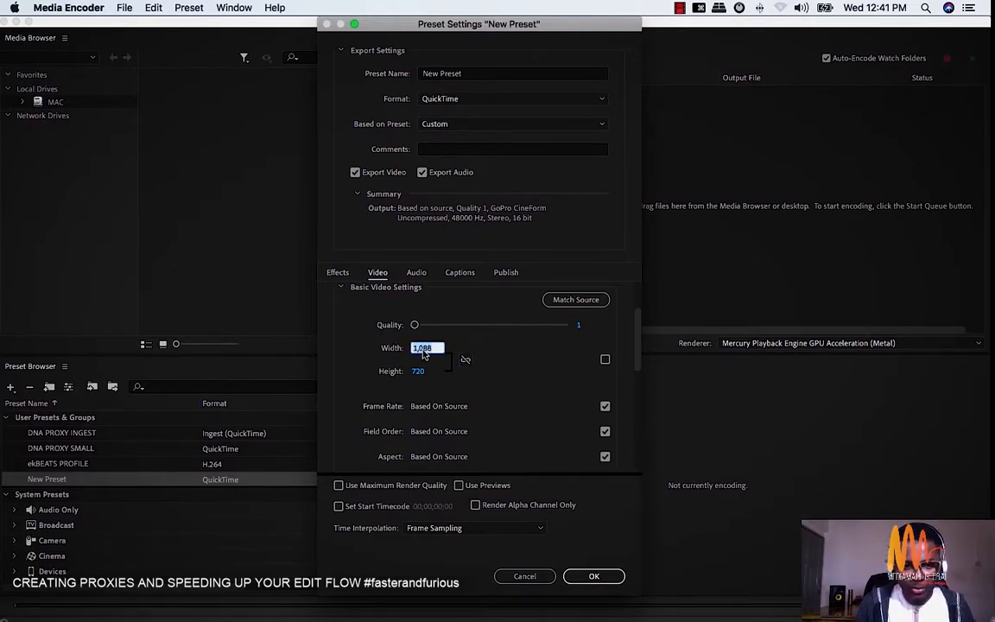
type("1280")
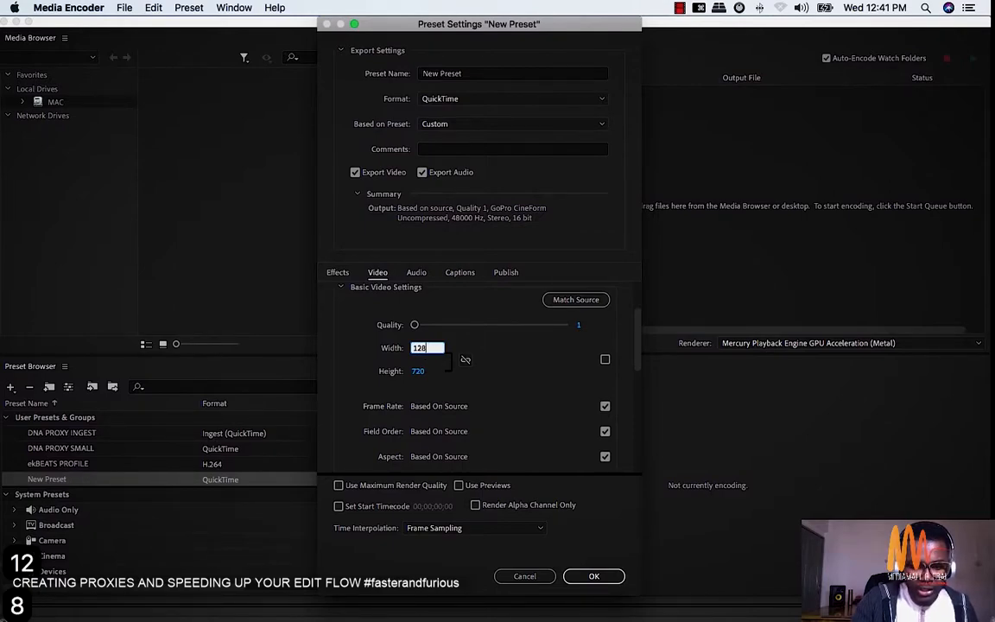
left_click(423, 378)
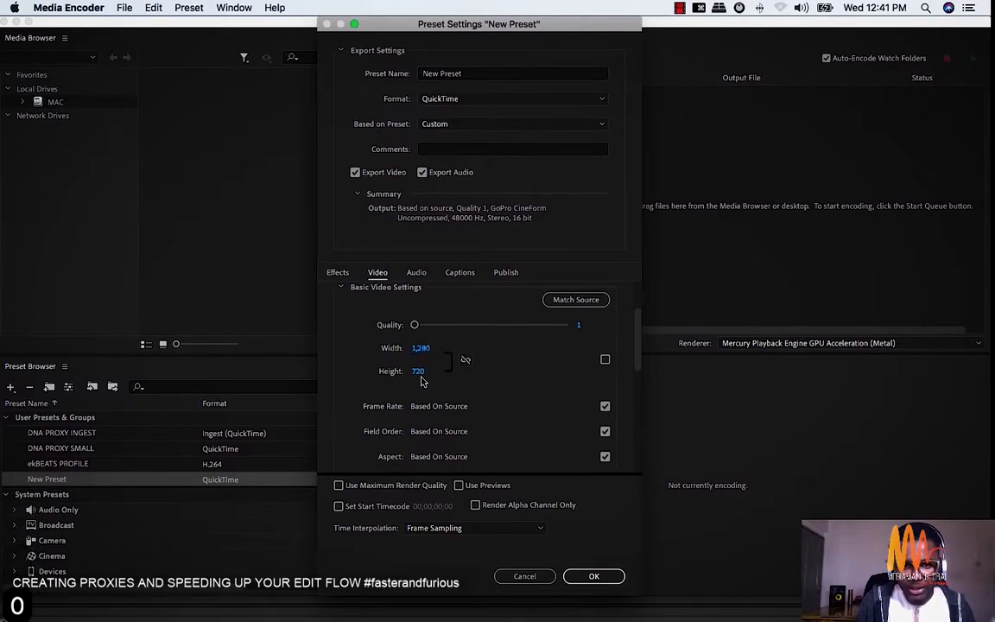
left_click(605, 405)
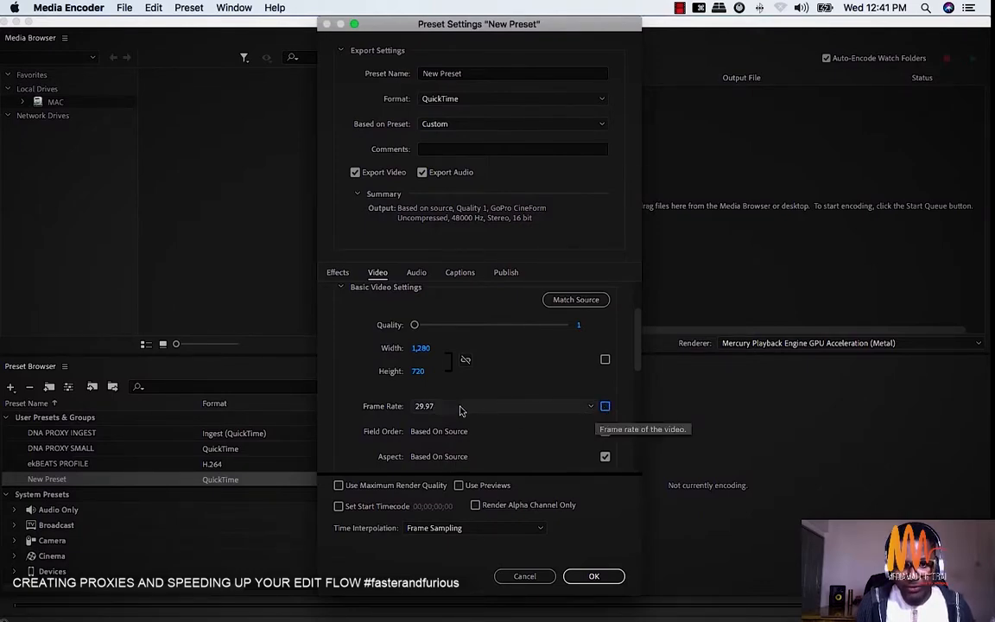
Switch to Premiere Pro and check the frame rate in the properties of the P2050207.MP4 clip.
key("ctrl+Up")
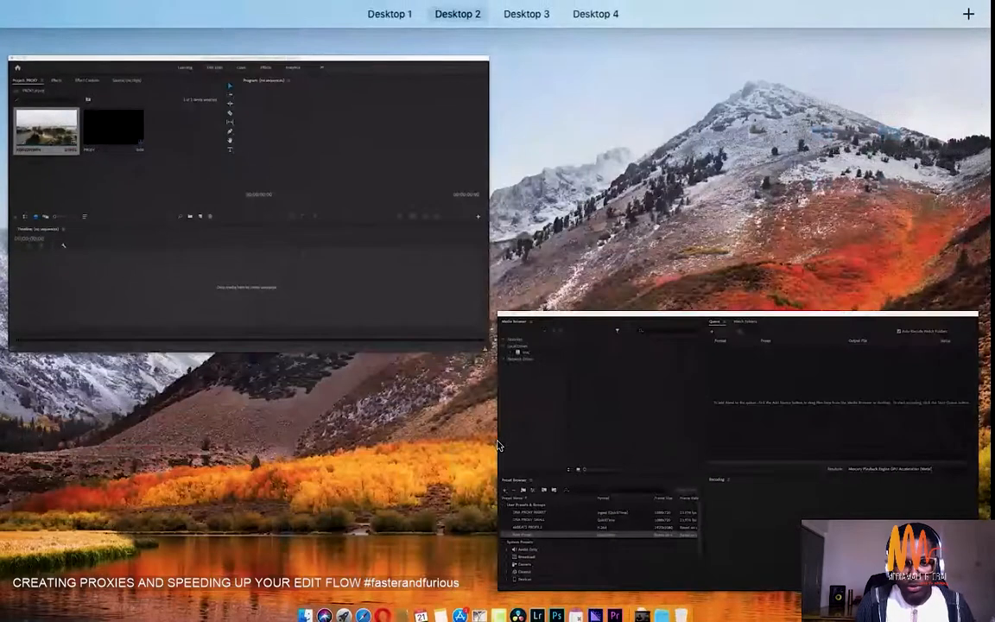
left_click(291, 236)
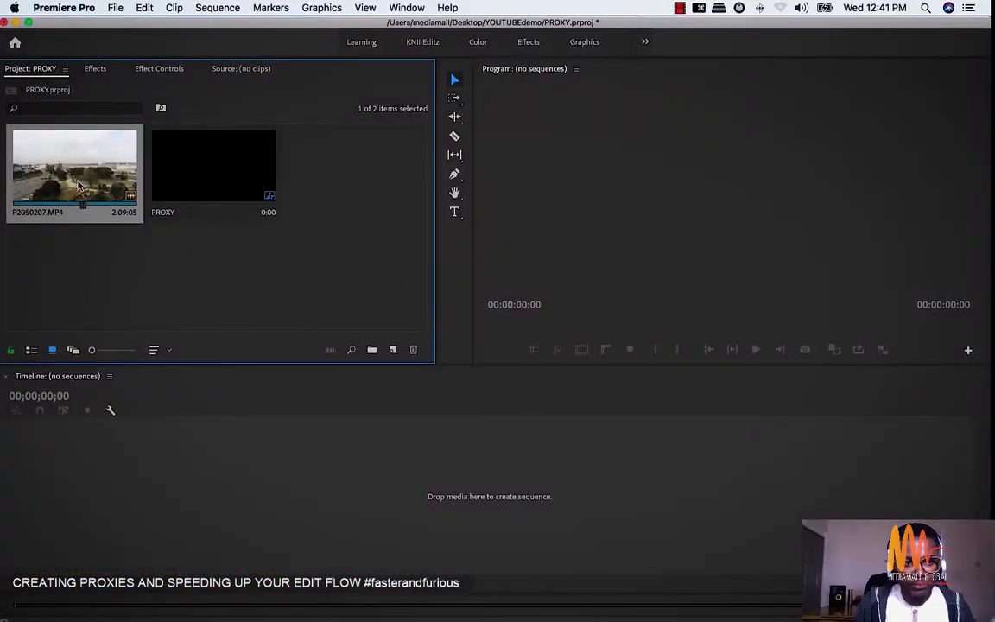
right_click(72, 180)
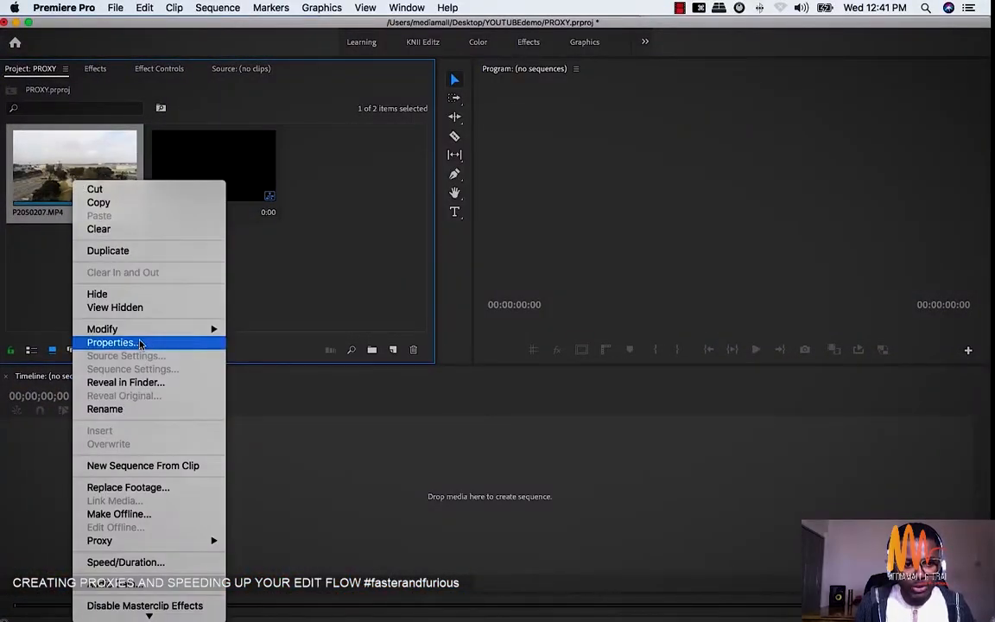
left_click(140, 344)
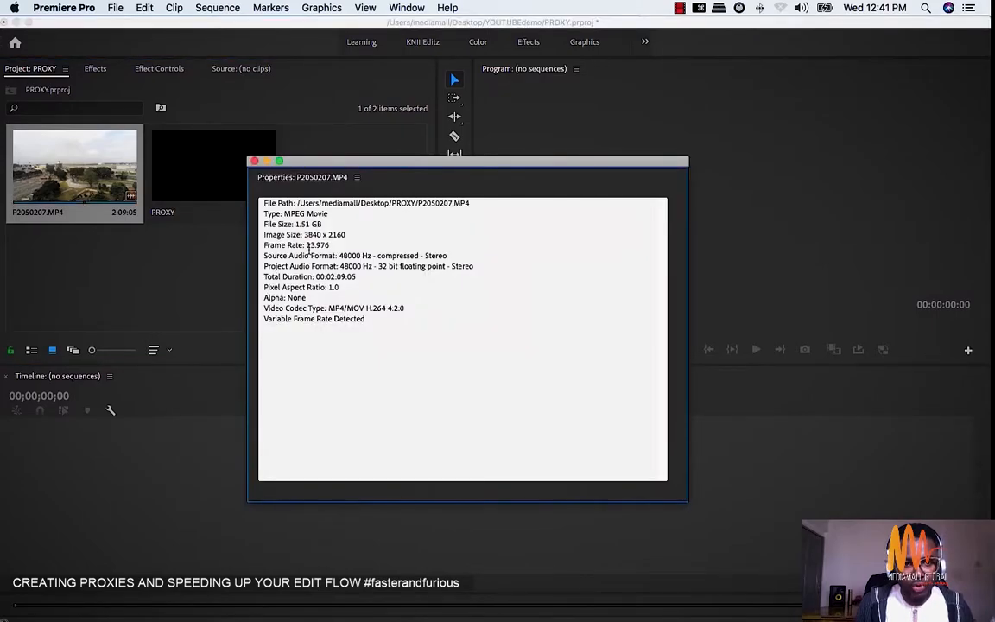
left_click(254, 161)
Switch back to Adobe Media Encoder and set the preset's frame rate to 23.976.
key("ctrl+Up")
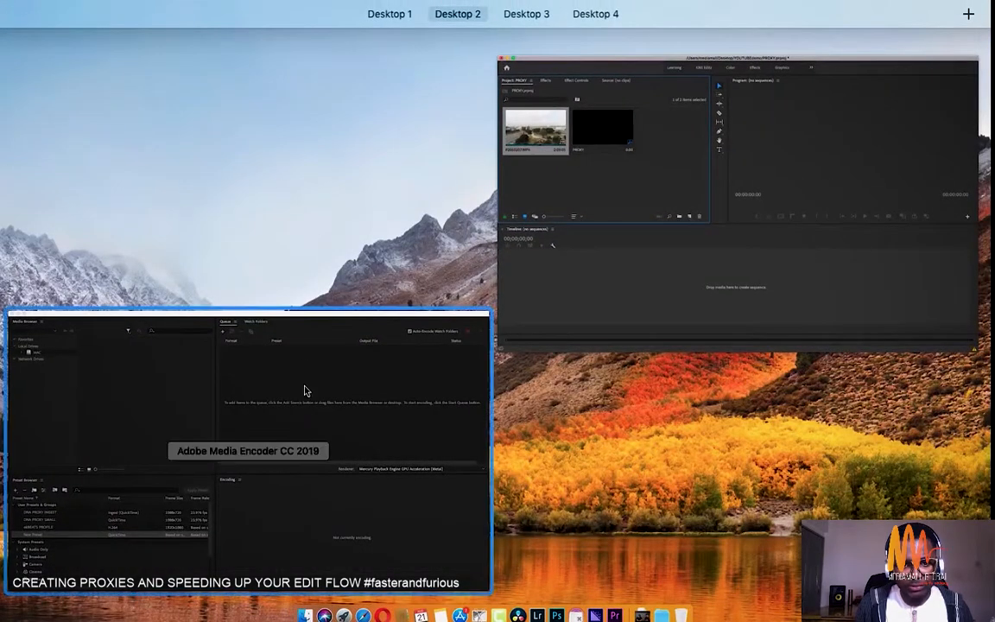
left_click(294, 380)
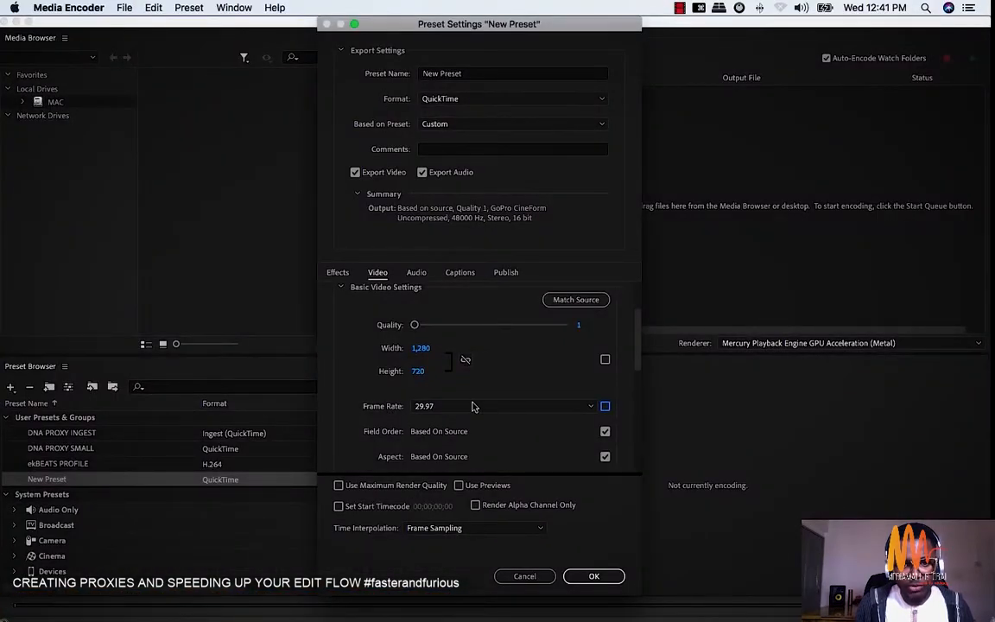
left_click(470, 406)
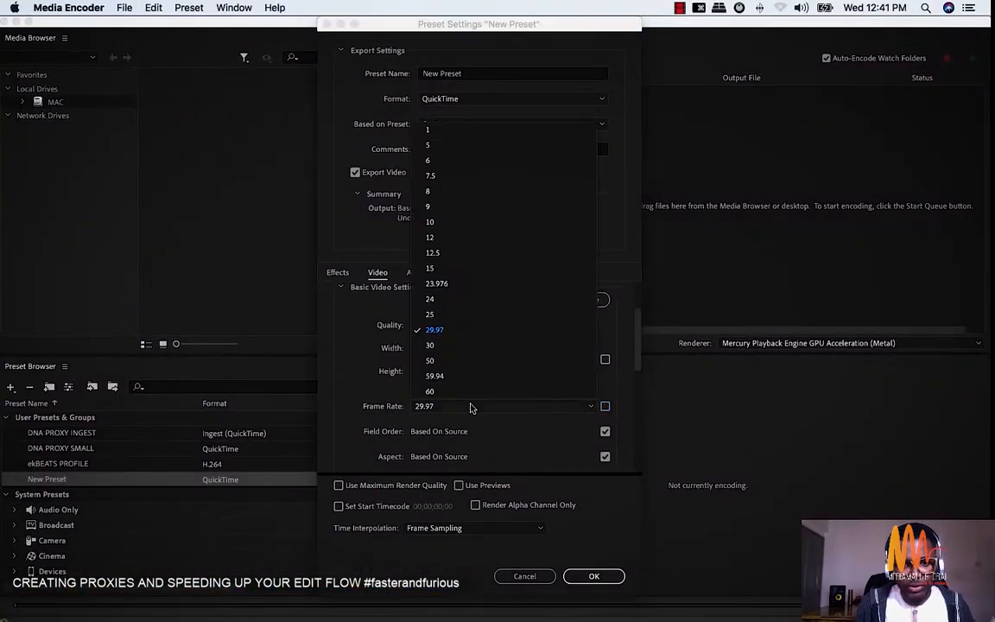
left_click(459, 287)
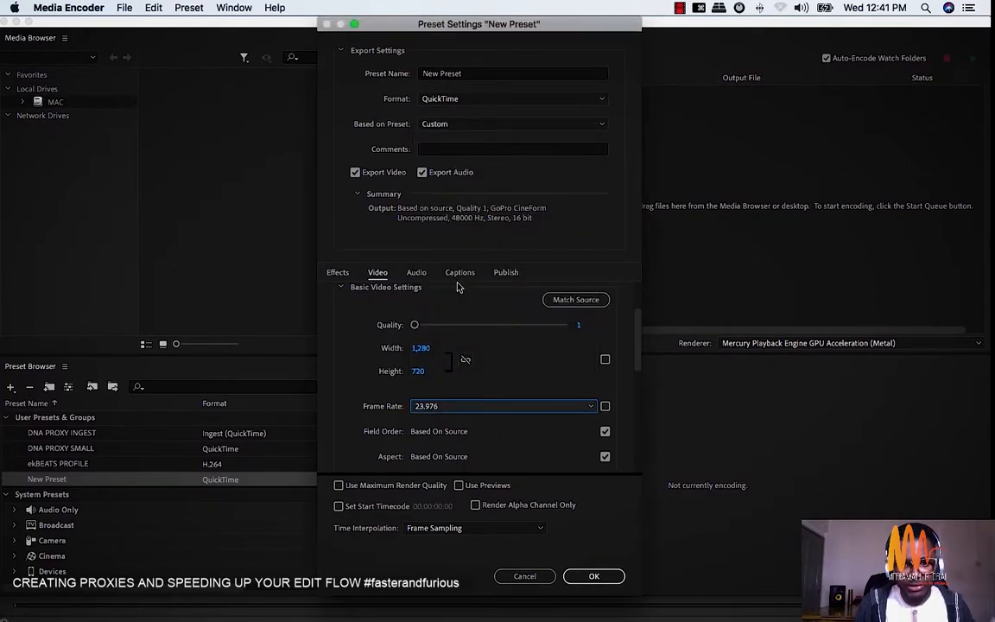
Stop basing field order and aspect on the source, and set them to Progressive and Square Pixels (1.0).
scroll(361, 368, "down", 1)
scroll(361, 369, "down", 3)
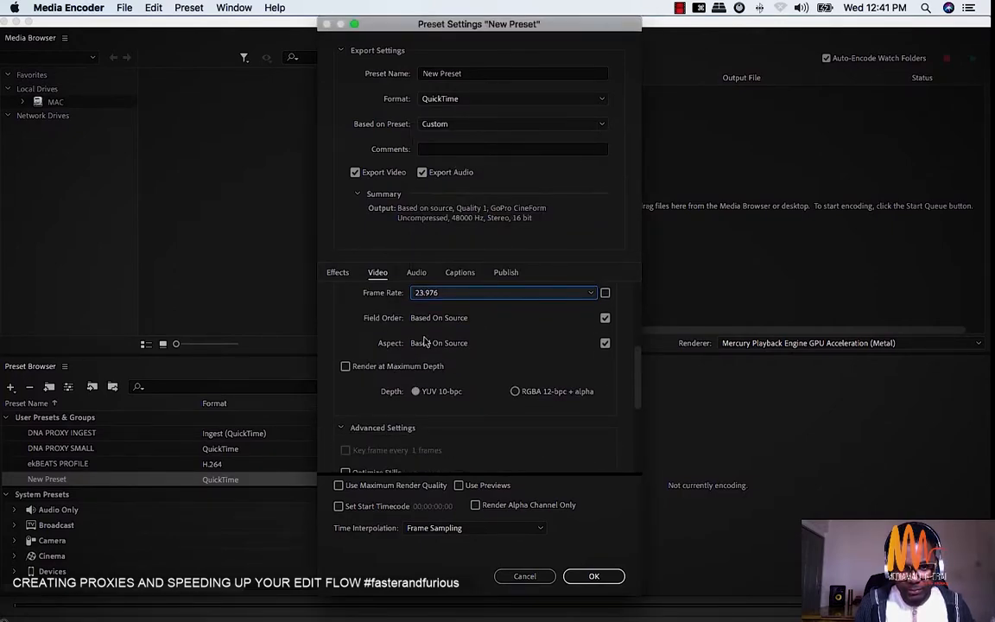
left_click(605, 318)
left_click(604, 343)
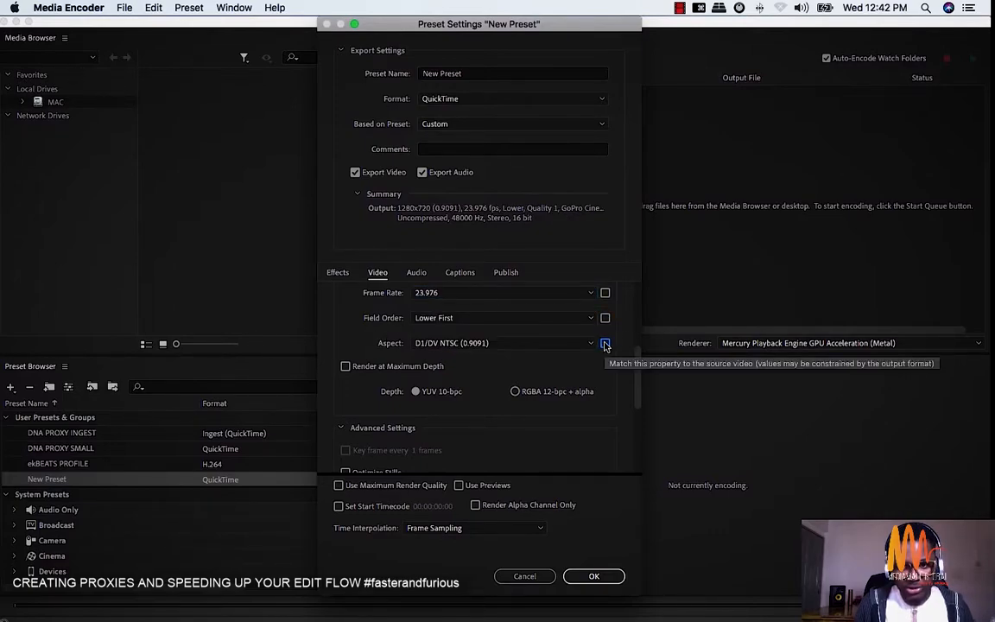
left_click(444, 320)
left_click(444, 333)
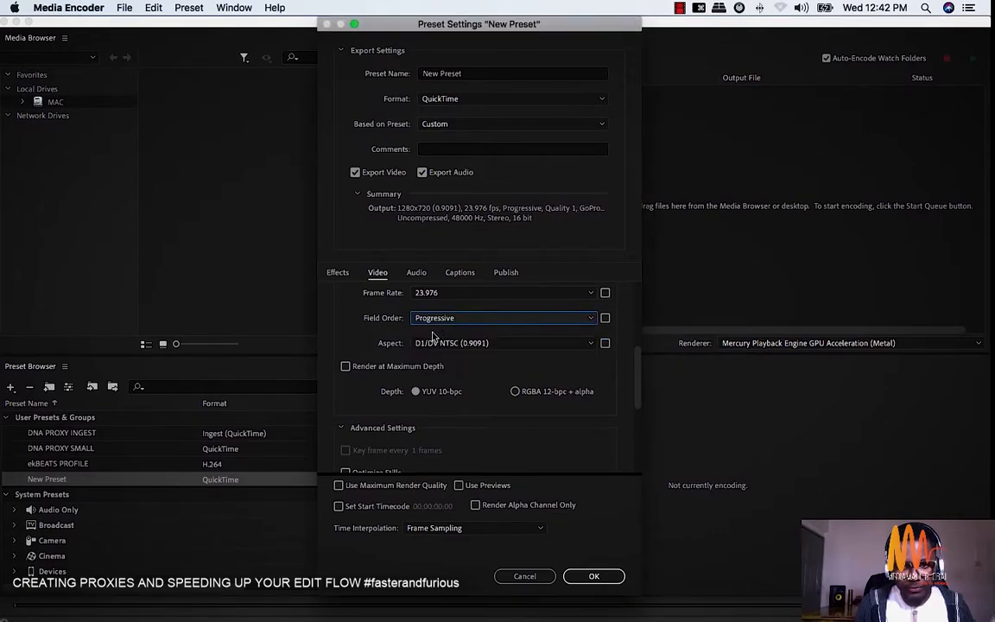
left_click(535, 343)
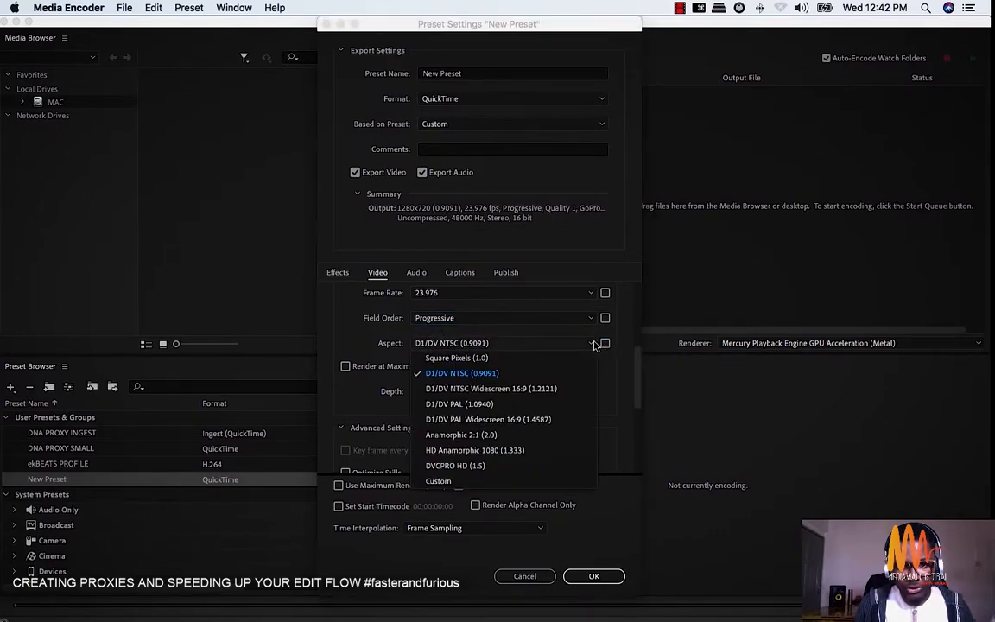
left_click(499, 359)
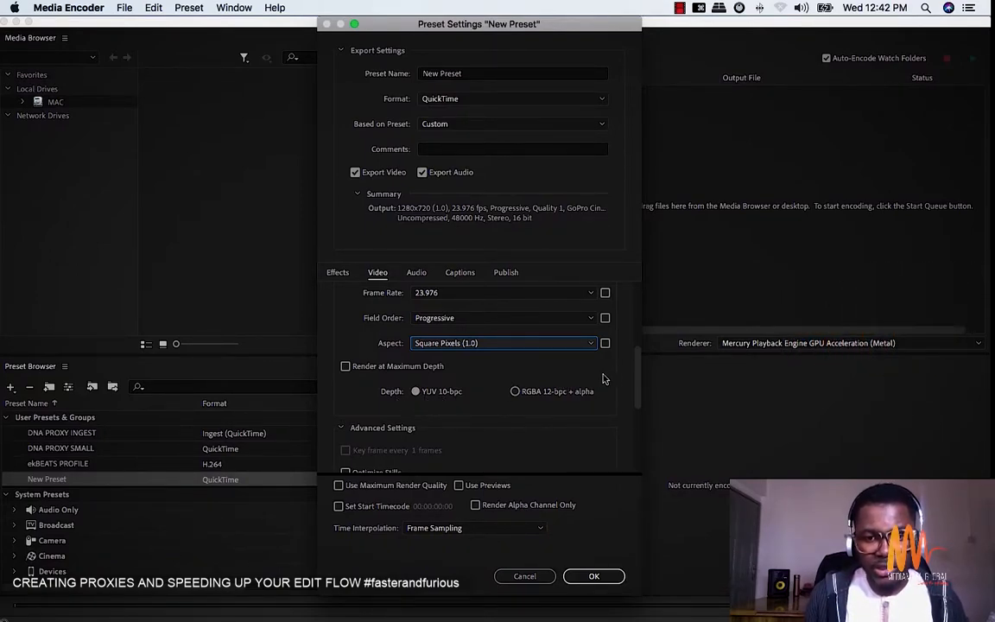
Enable the preset's Image Overlay effect and start choosing an image file to apply.
left_click_drag(639, 380, 639, 447)
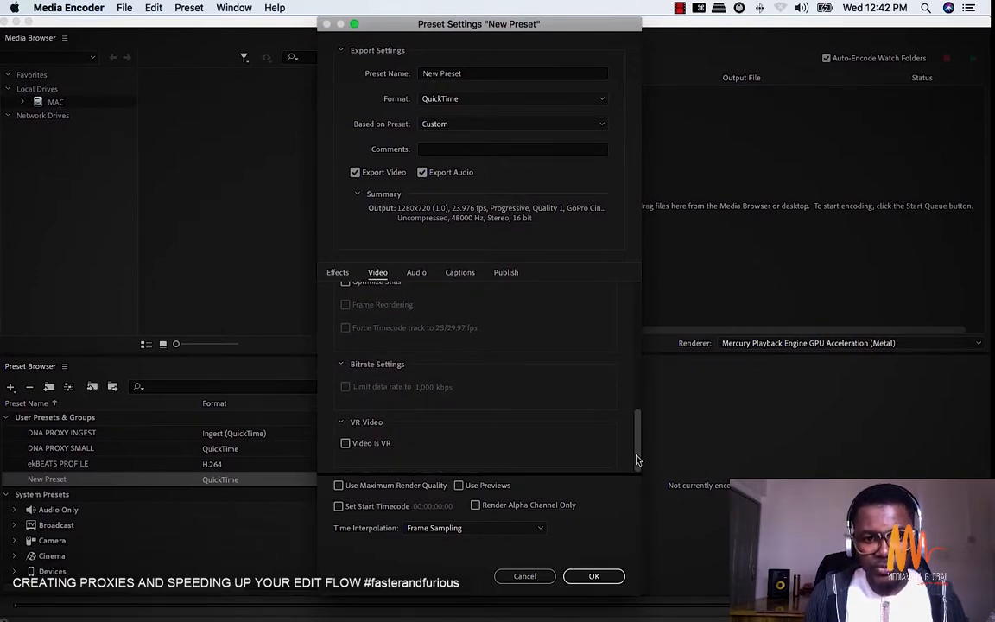
left_click(338, 273)
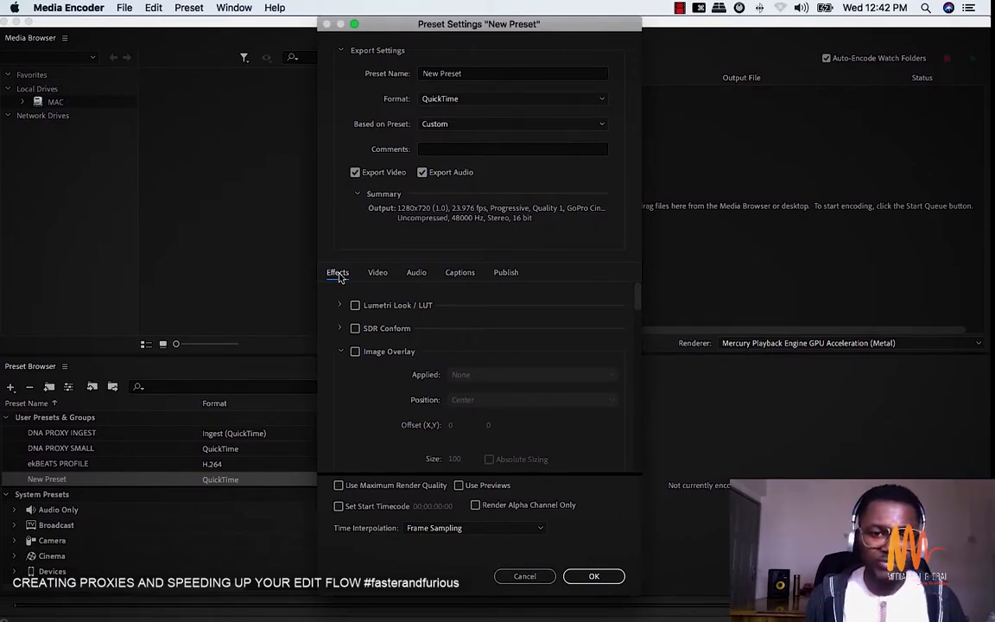
left_click(355, 353)
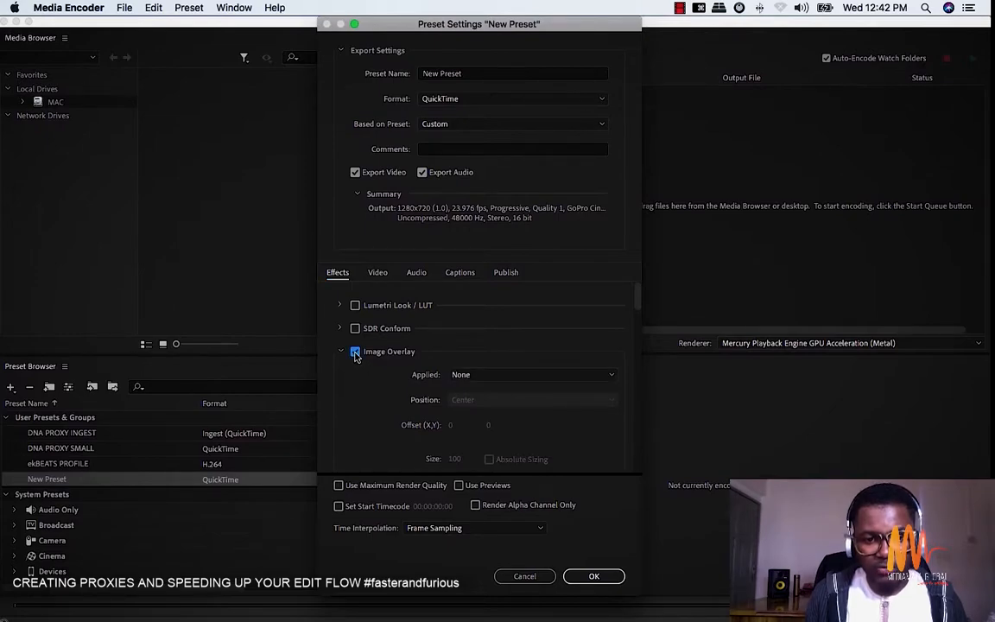
left_click(479, 377)
left_click(480, 412)
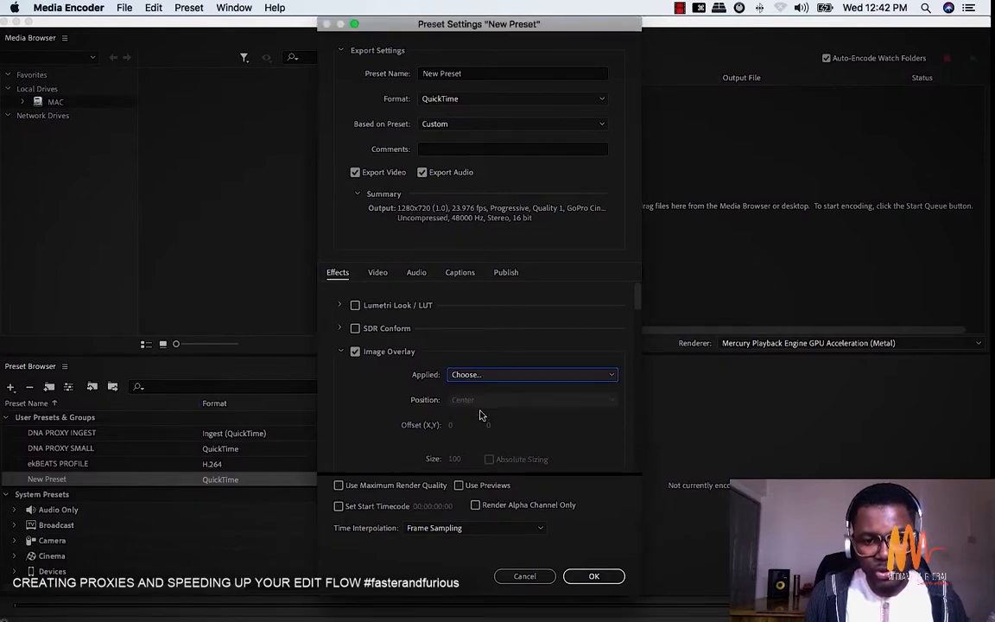
Switch to Photoshop to examine the PROXY MARK artwork on its transparent background, and return to Adobe Media Encoder.
key("ctrl+Up")
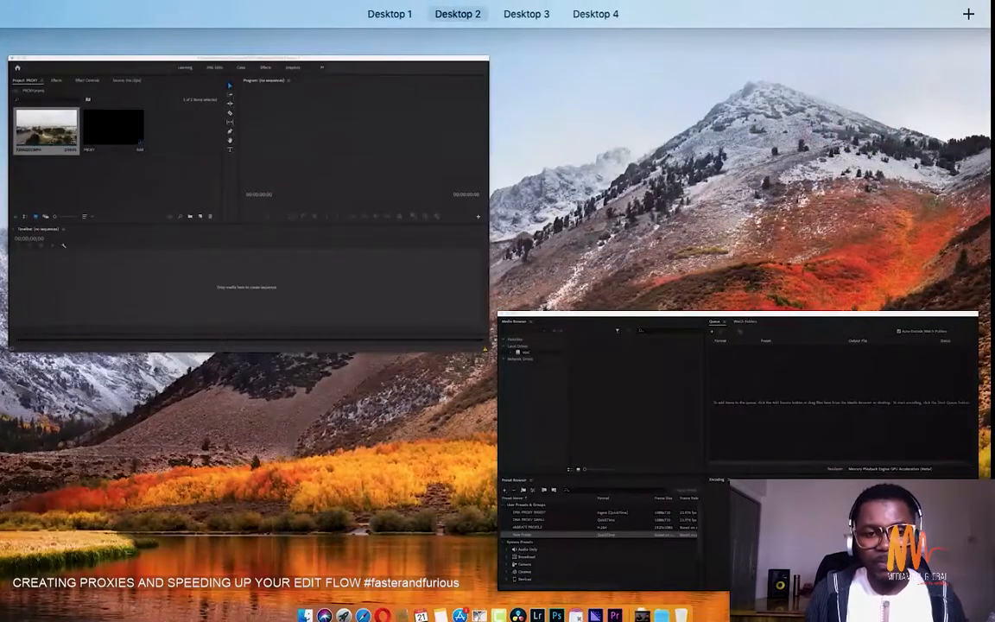
left_click(556, 615)
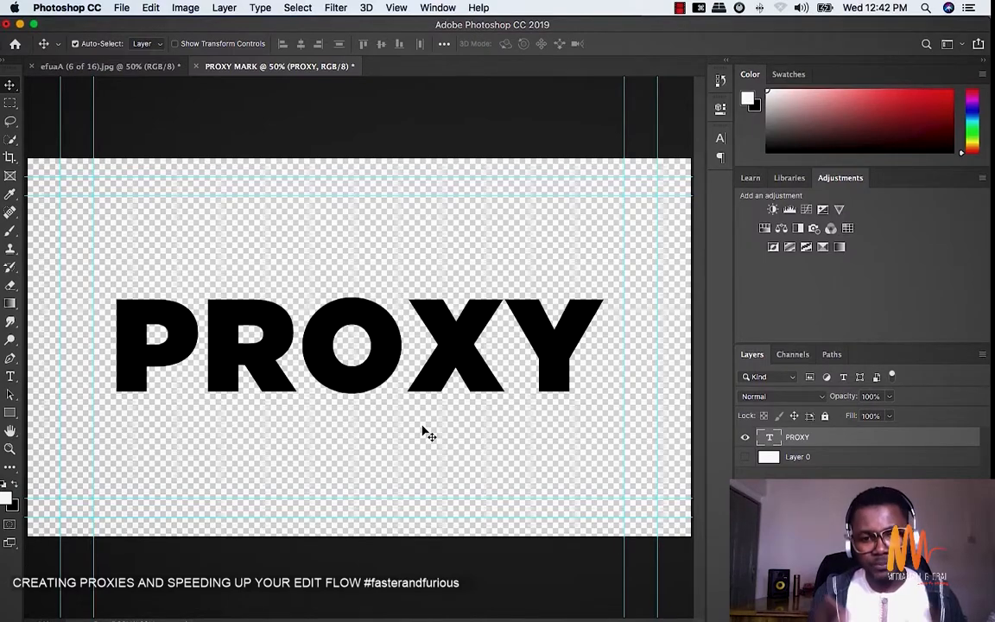
key("ctrl+Up")
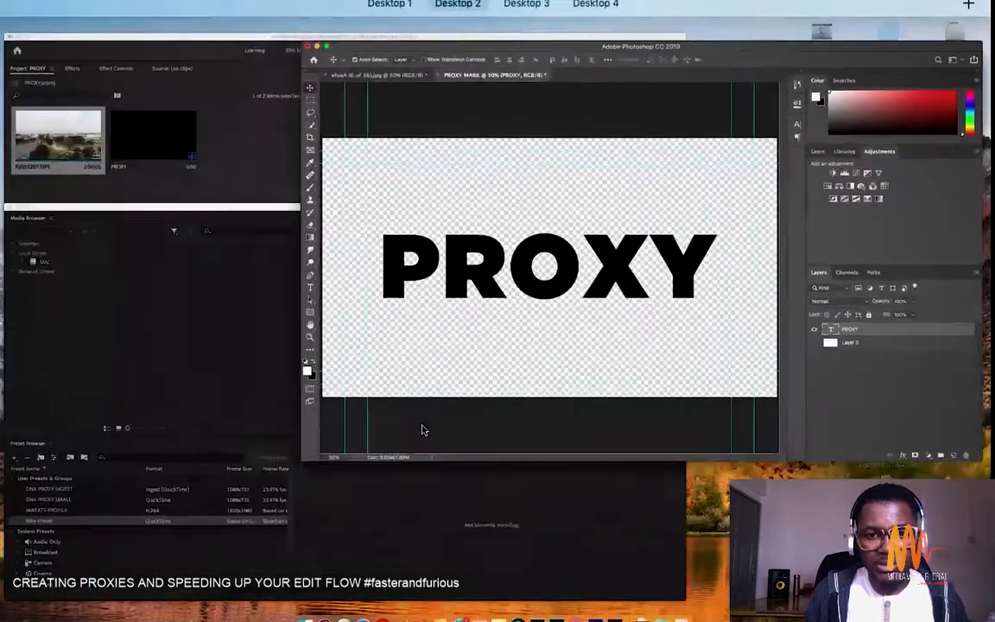
left_click(624, 511)
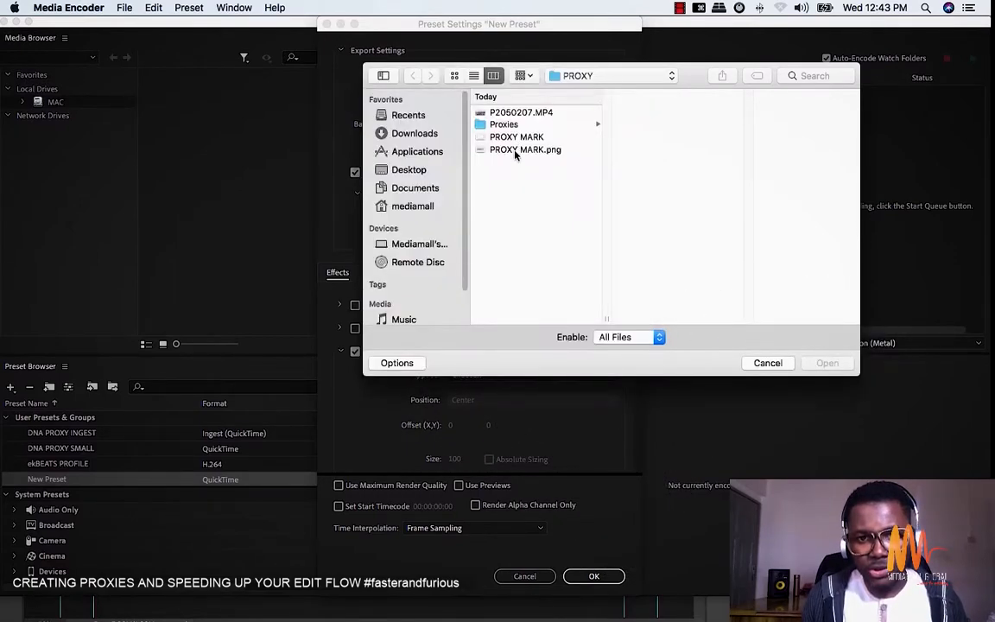
Preview PROXY MARK.png from the PROXY folder and apply it as the overlay image.
left_click(516, 151)
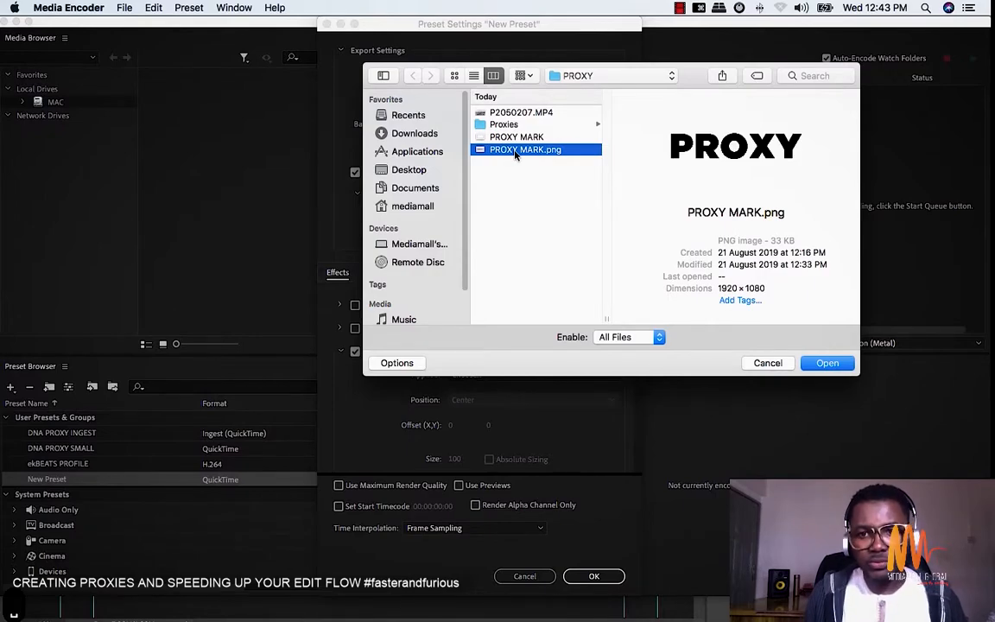
key("space")
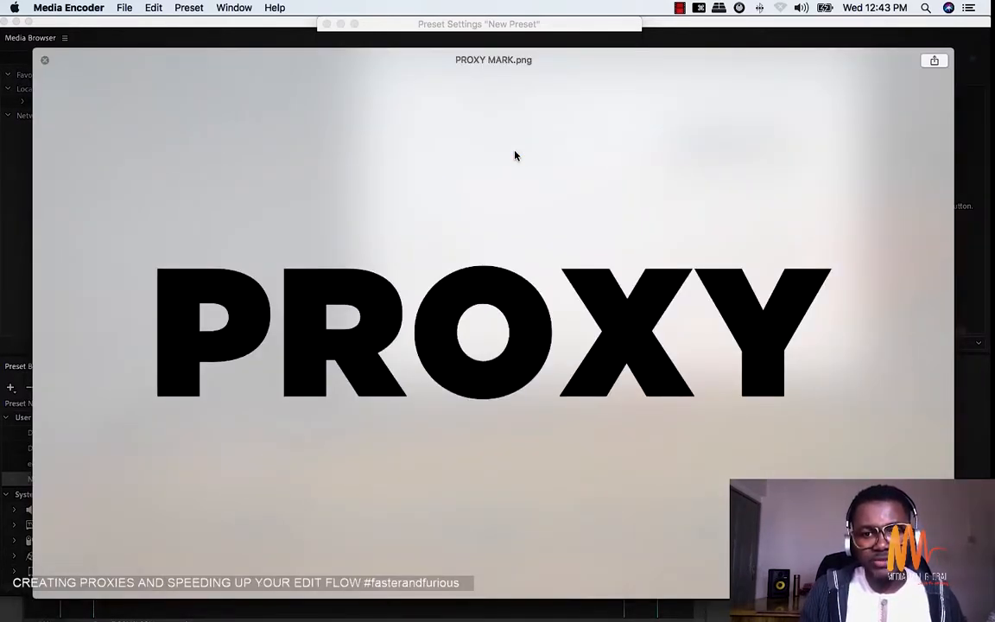
key("space")
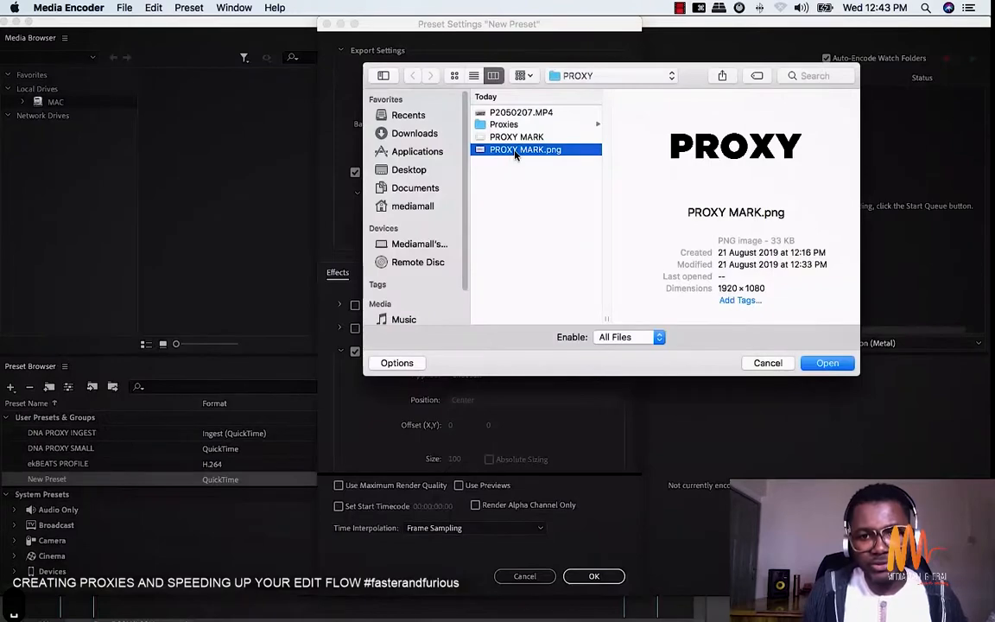
left_click(832, 364)
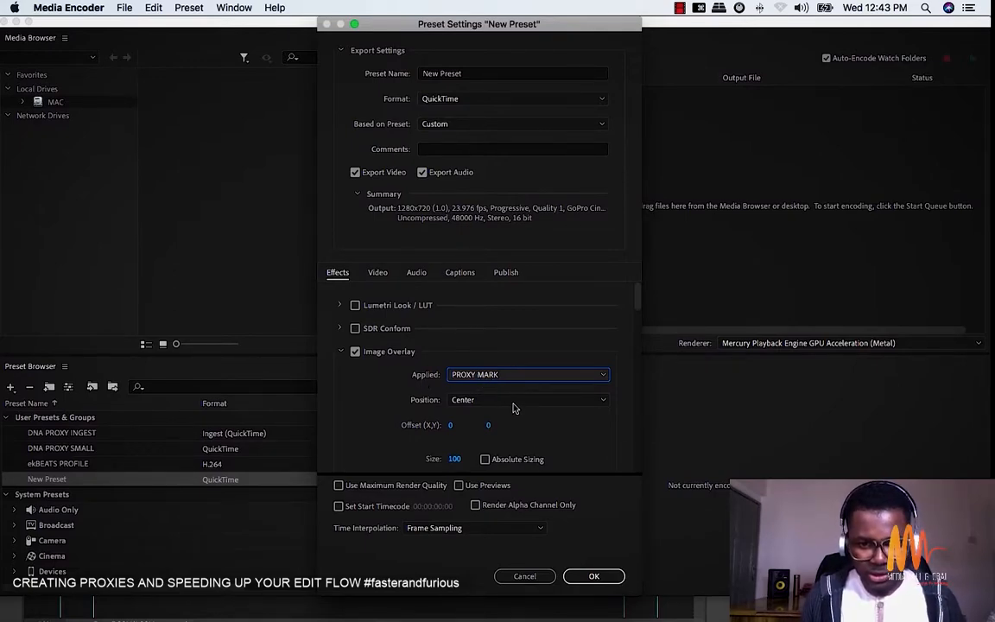
Position the image overlay at Bottom Right and set its size to 35 with Absolute Sizing enabled.
left_click(513, 403)
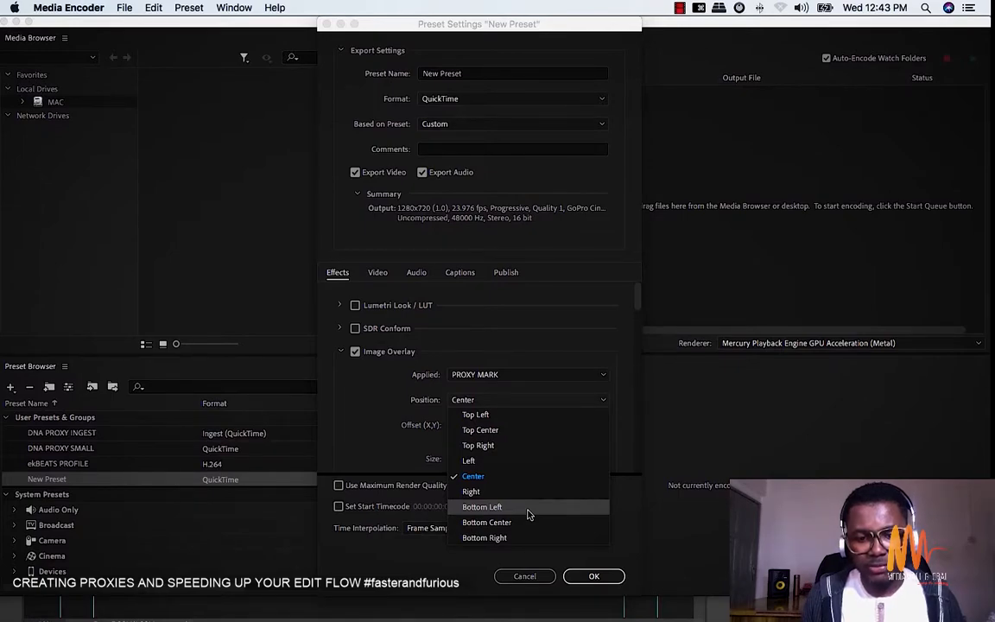
left_click(485, 538)
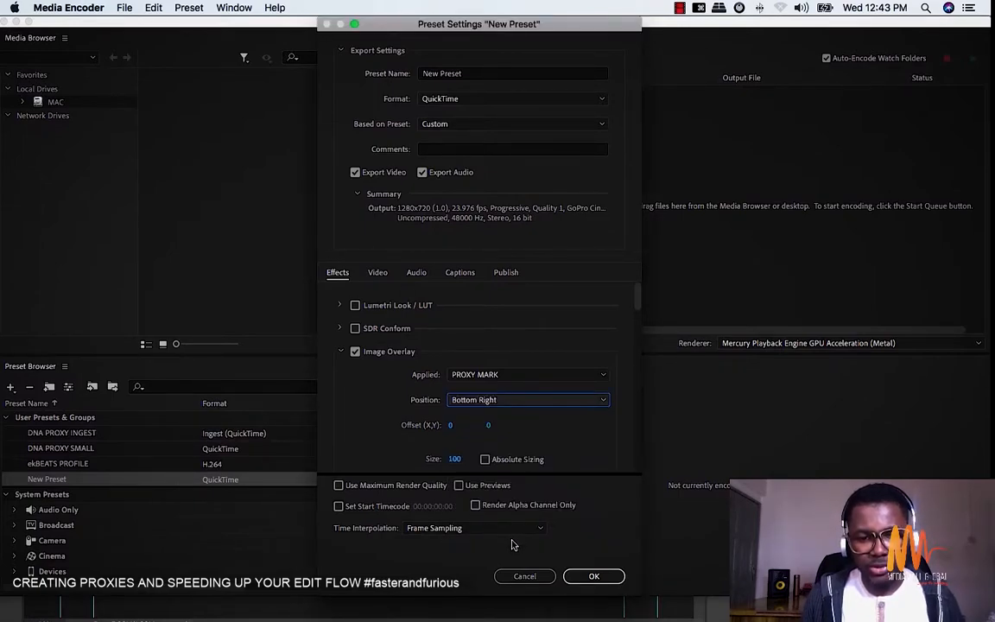
left_click(455, 460)
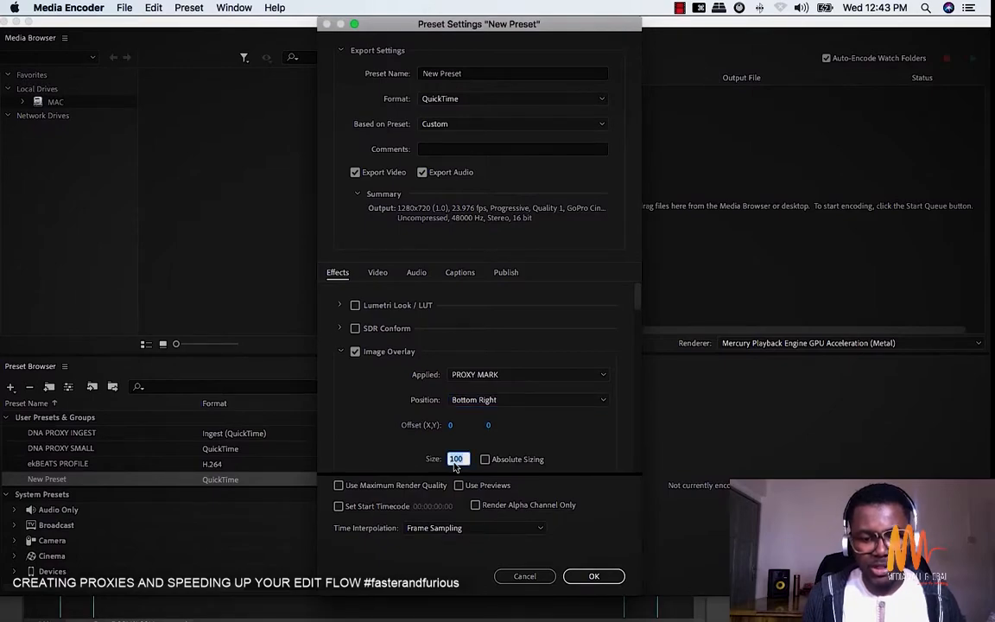
type("35")
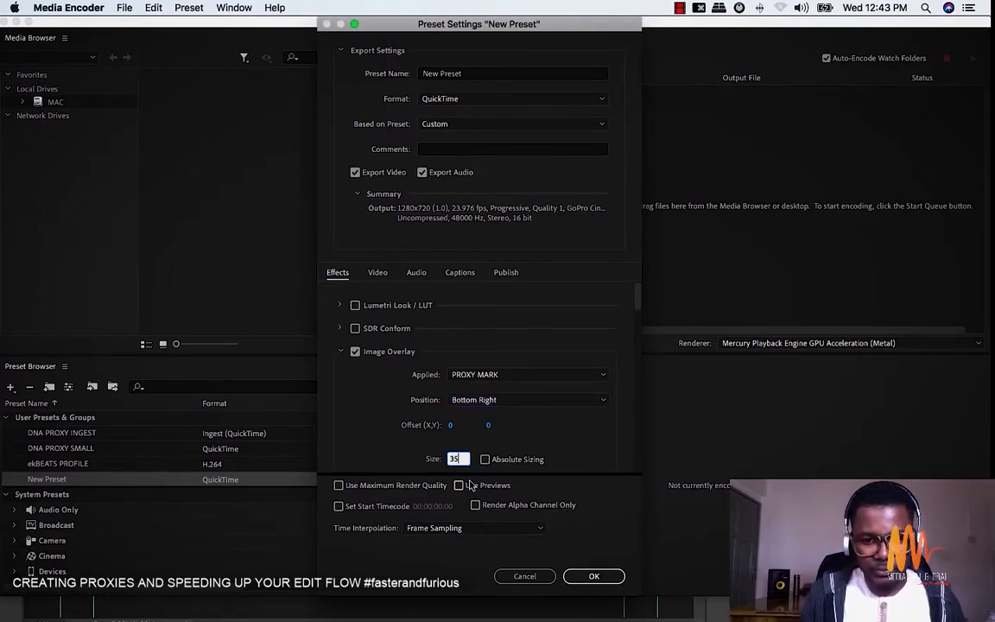
left_click(485, 459)
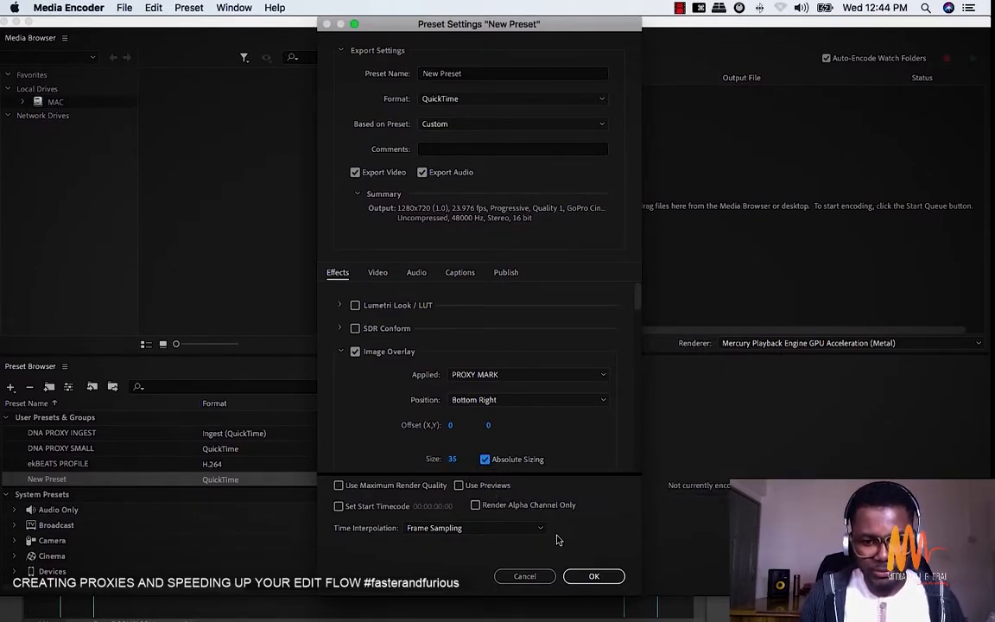
Set the image overlay's opacity to 75 and enable Use Previews for the preset.
left_click_drag(636, 311, 633, 335)
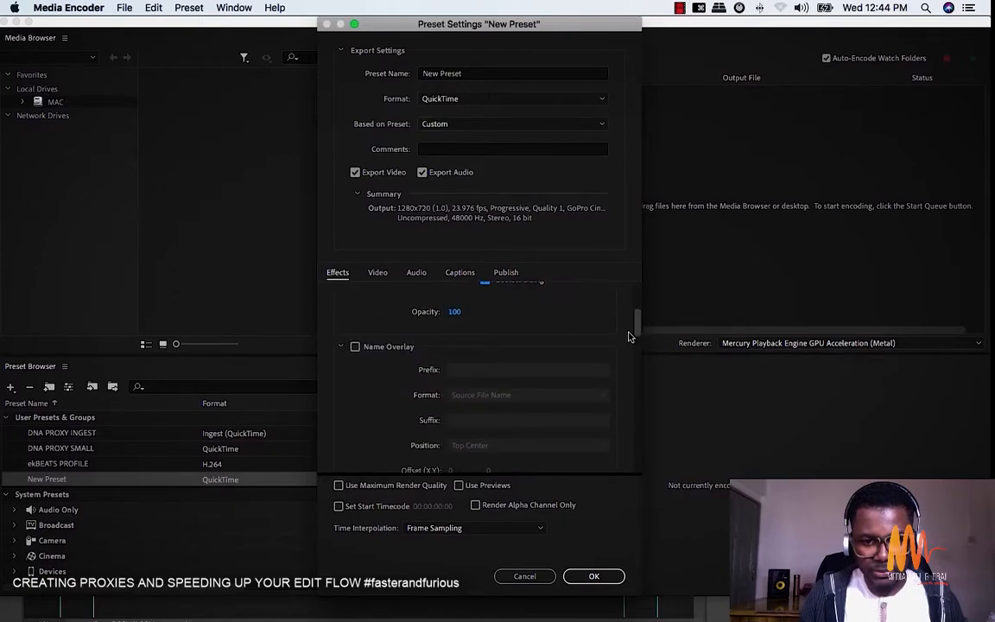
left_click(454, 315)
type("75")
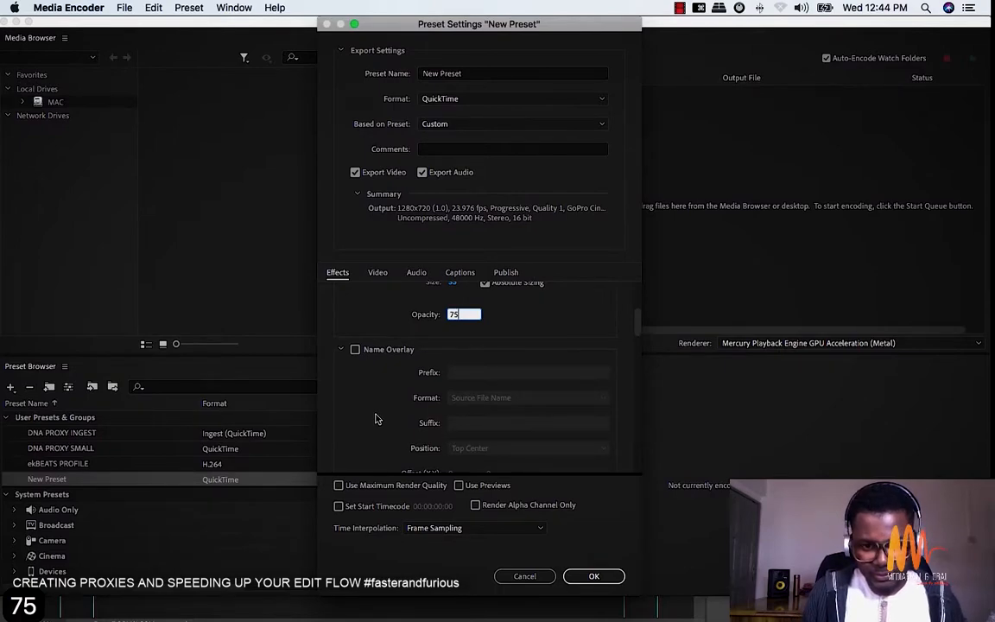
key("Return")
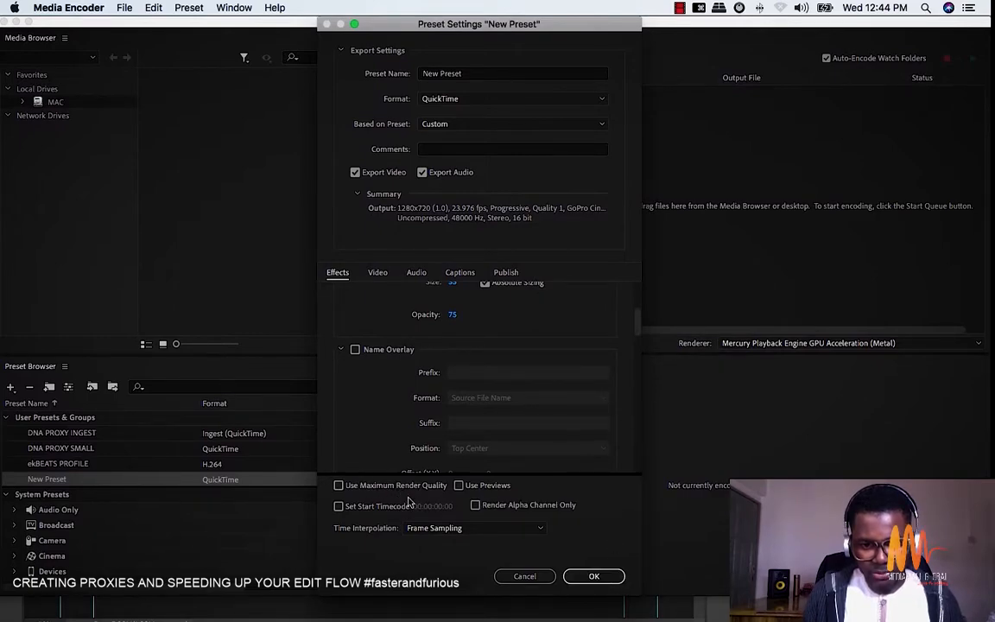
left_click(458, 486)
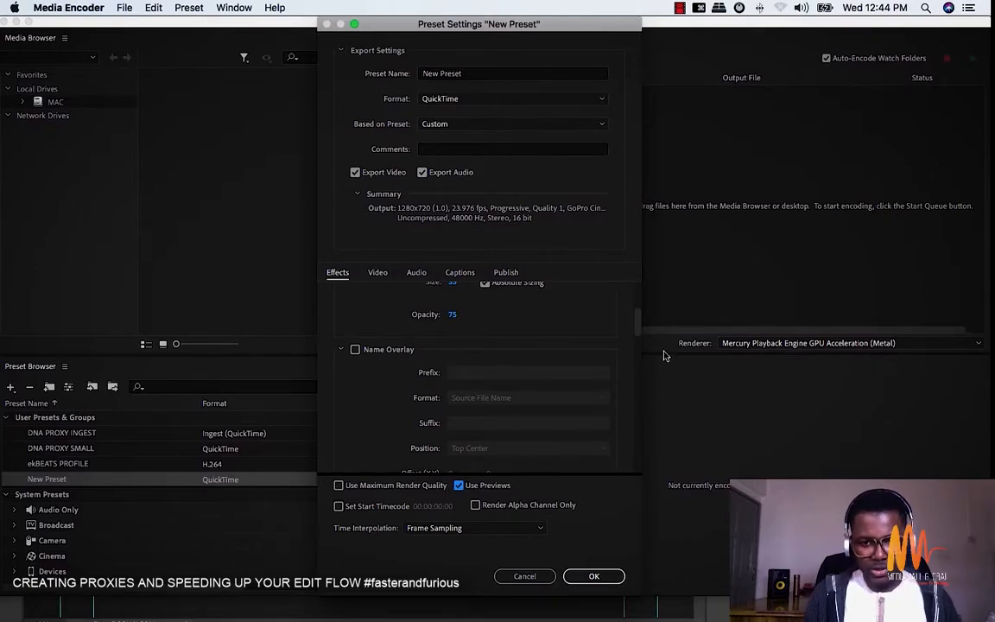
left_click_drag(637, 327, 611, 474)
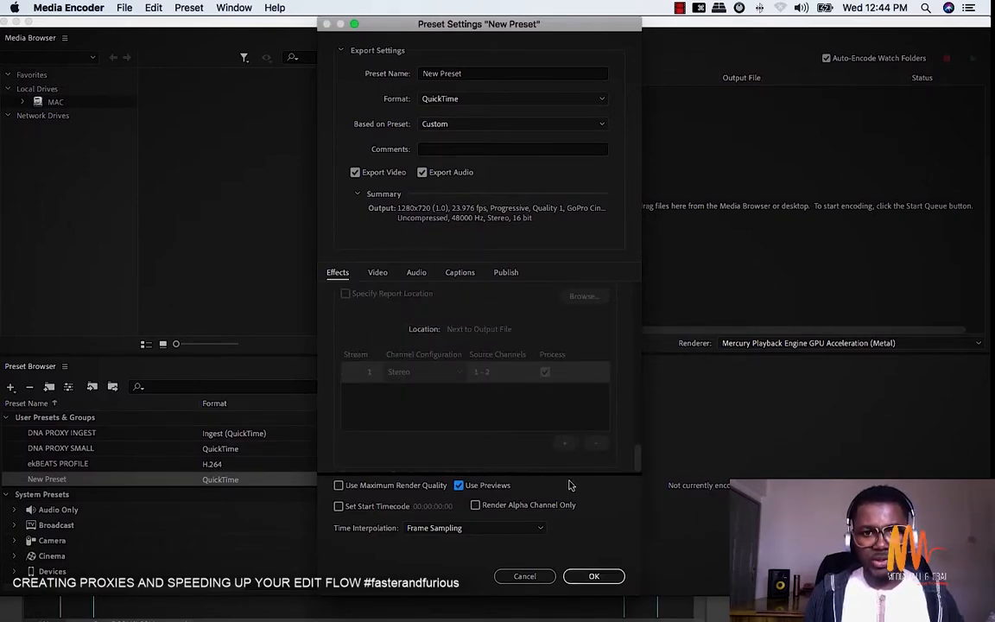
Name the QuickTime preset TUESDAY TUTORIAL PROXY and save it.
left_click(464, 73)
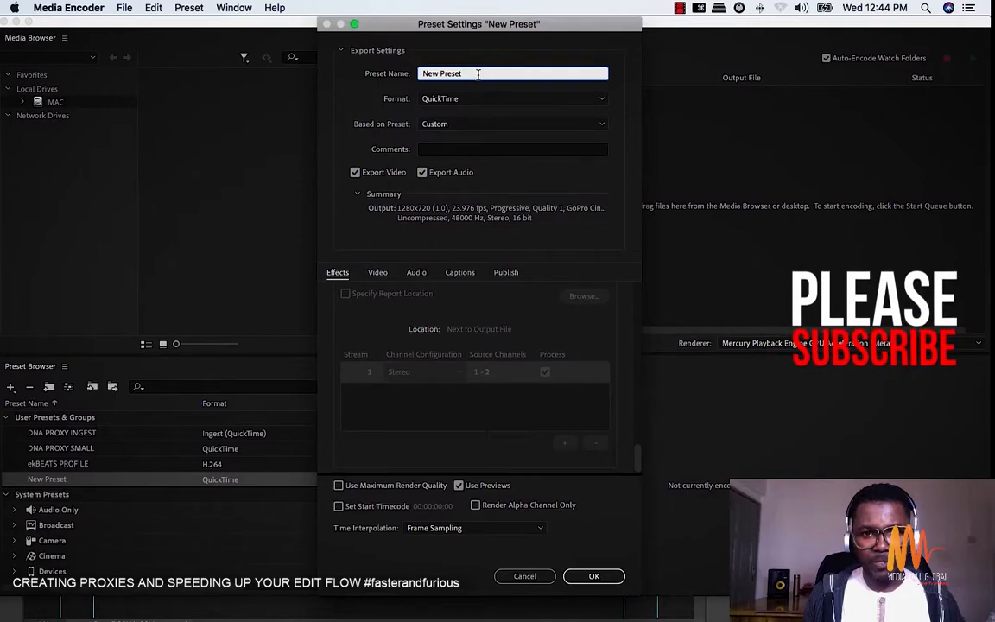
left_click_drag(477, 73, 352, 24)
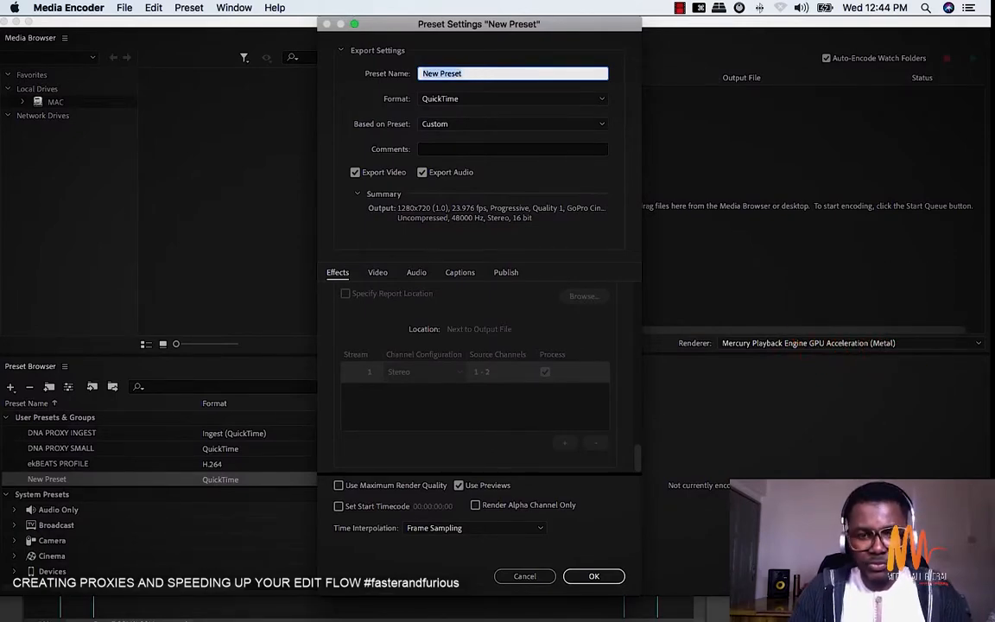
type("TUESDAY")
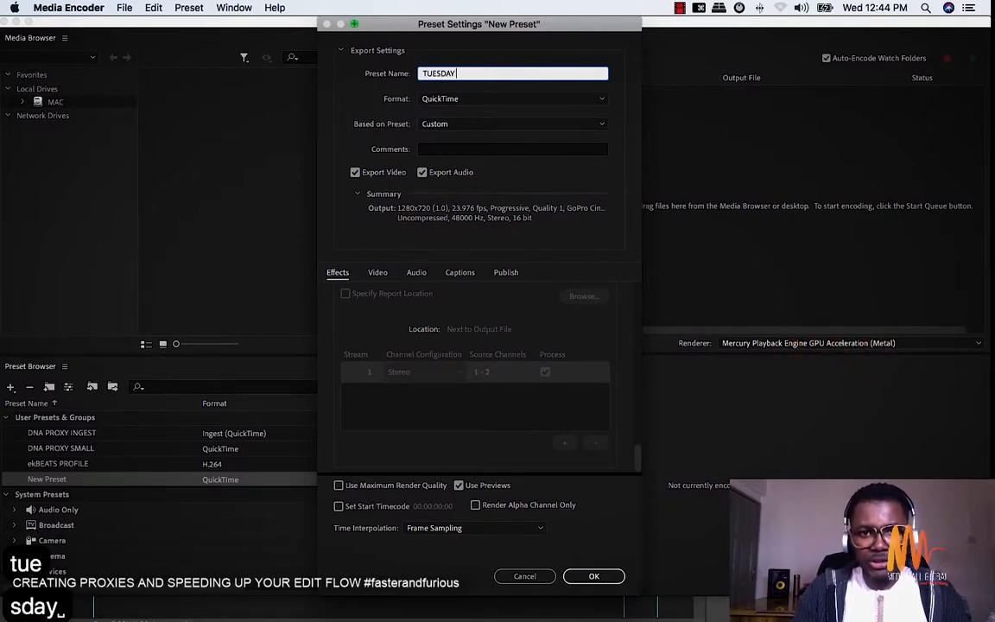
type(" TUTORIAL ")
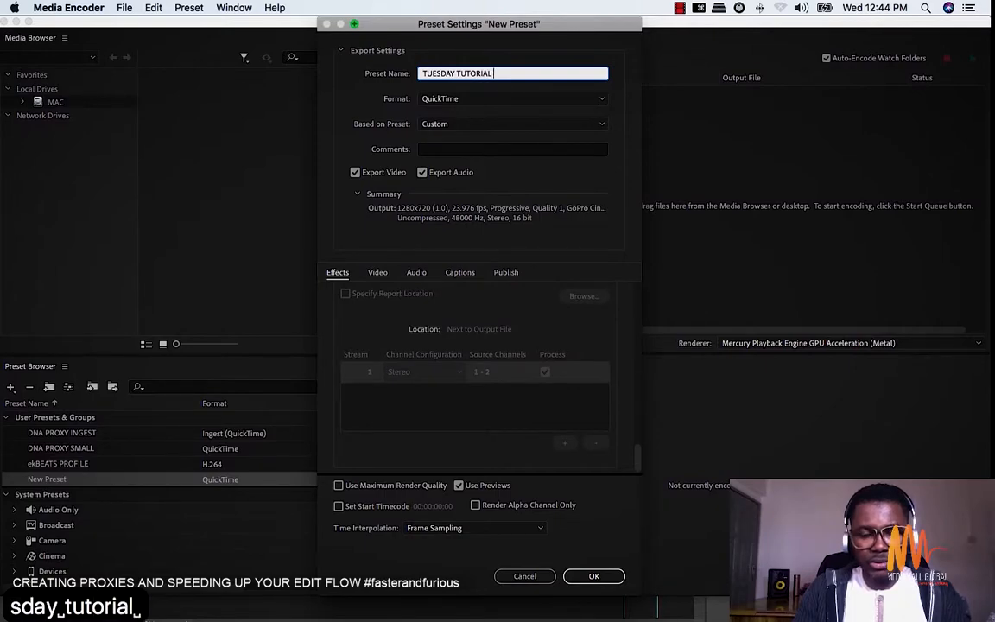
type("PROXY")
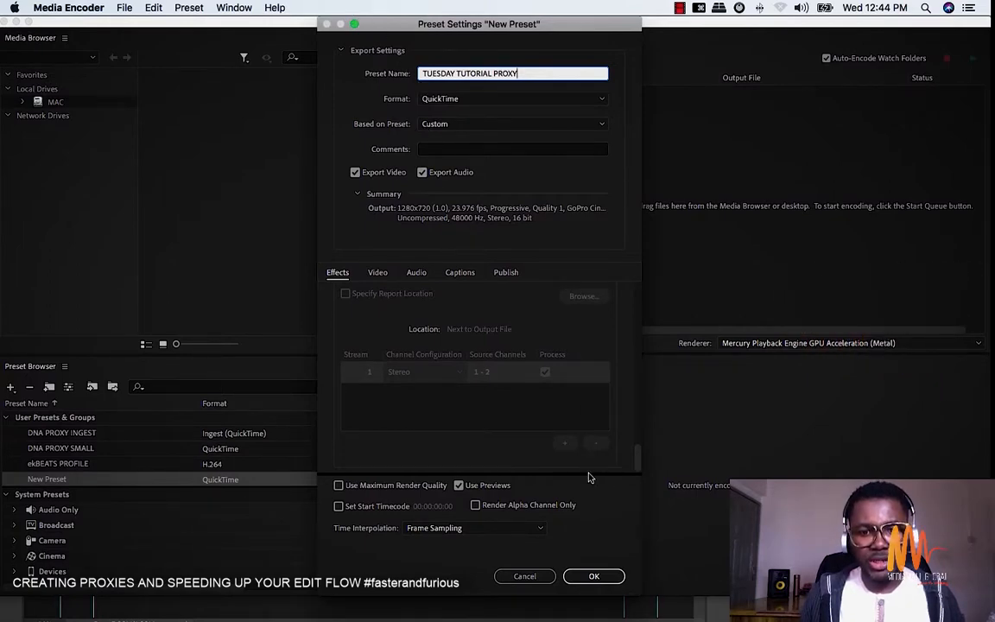
left_click(594, 575)
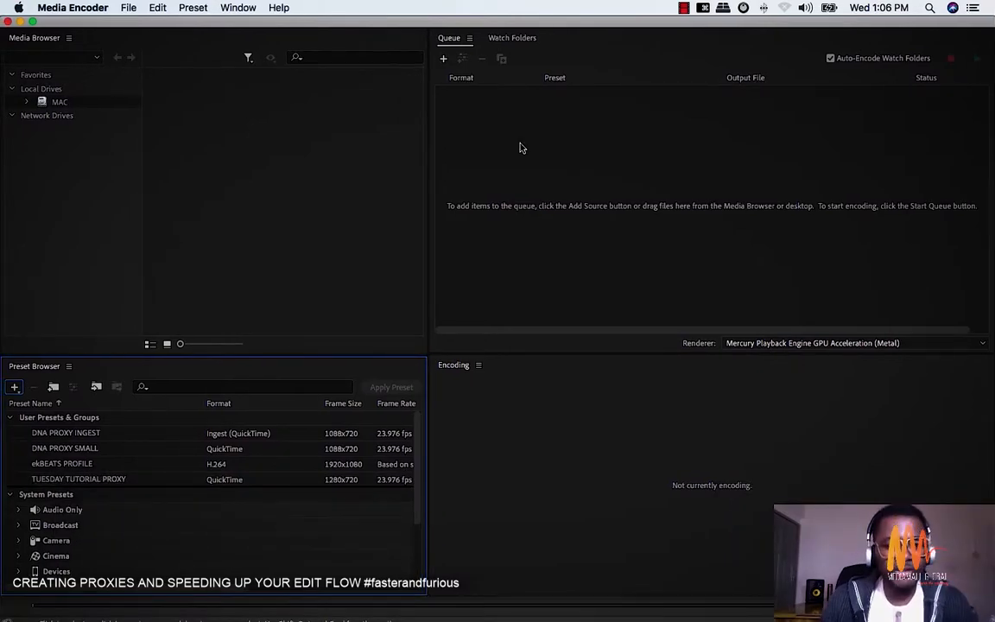
Create an ingest preset and name it TUESDAY TUTORIAL INGEST.
left_click(16, 388)
left_click(38, 418)
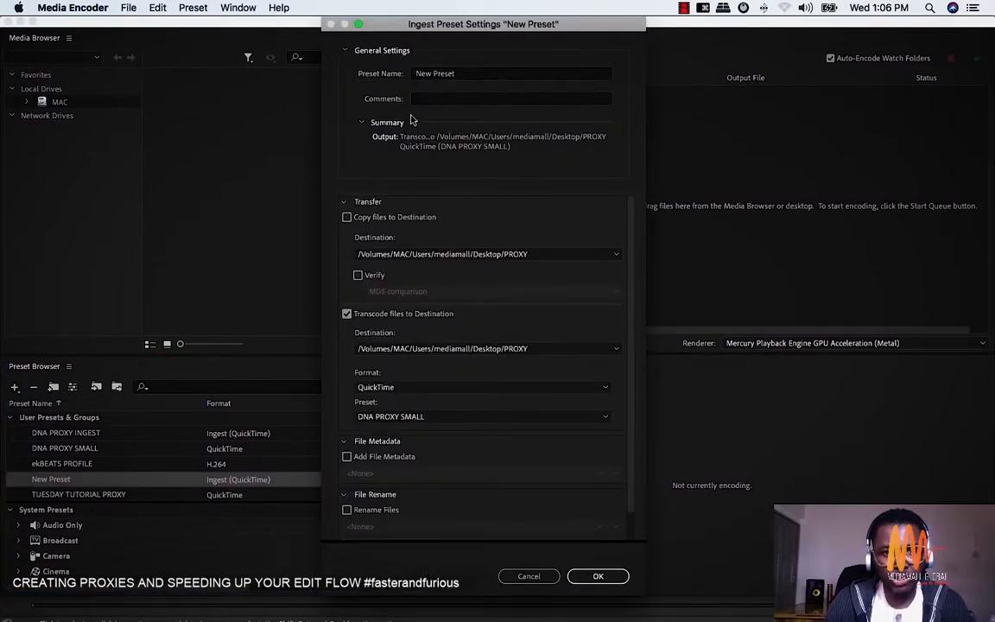
left_click(482, 75)
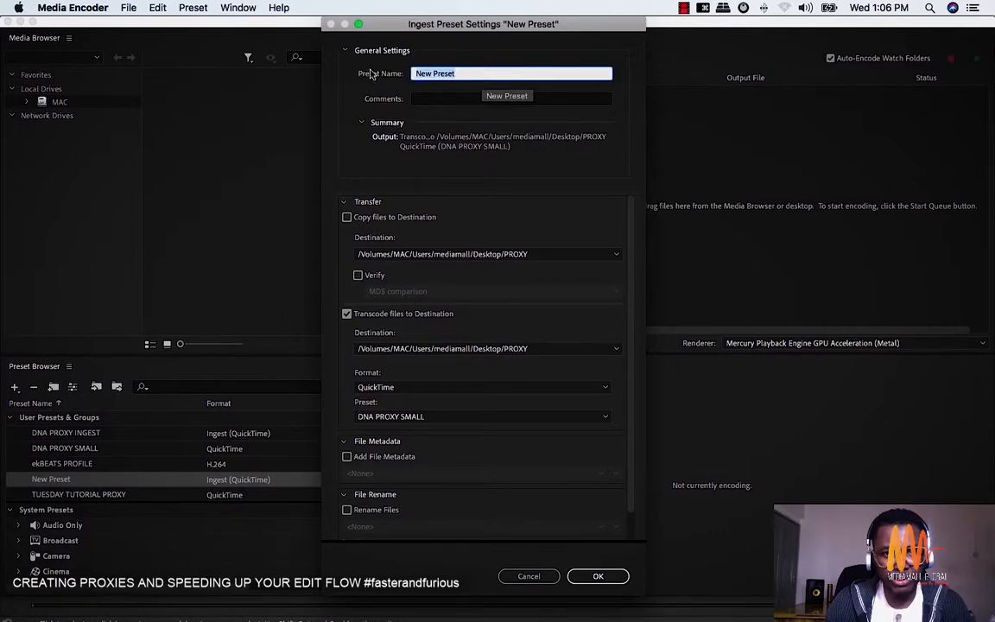
left_click(475, 74)
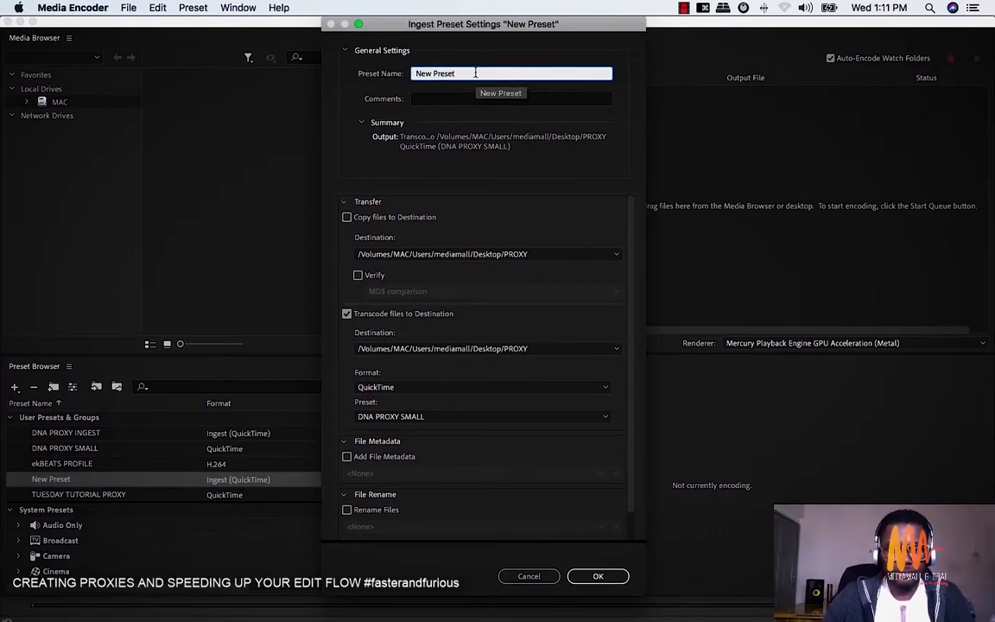
key("super+a")
type("TUE")
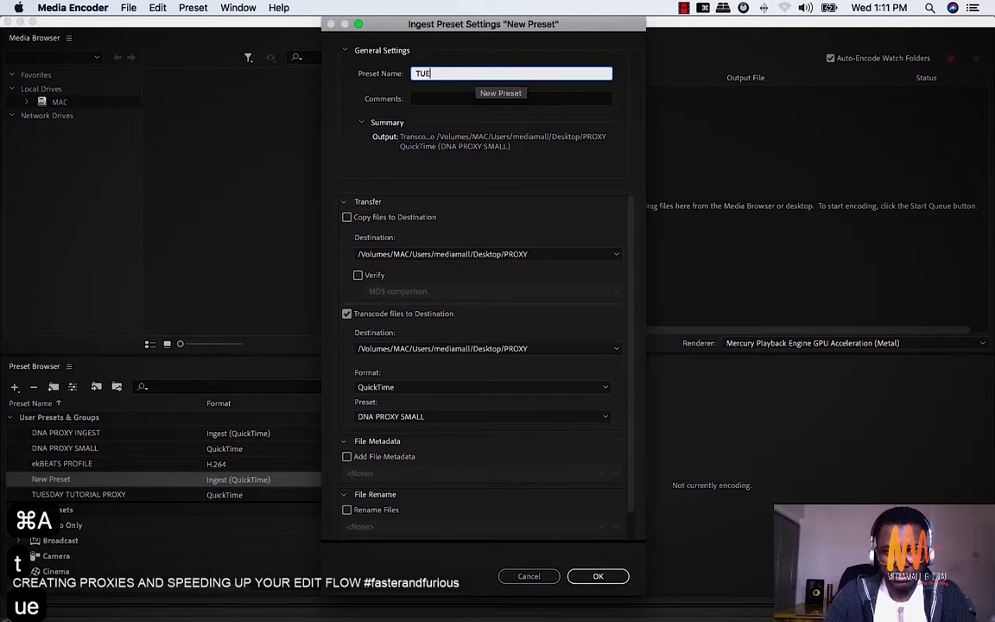
type("SDAY T")
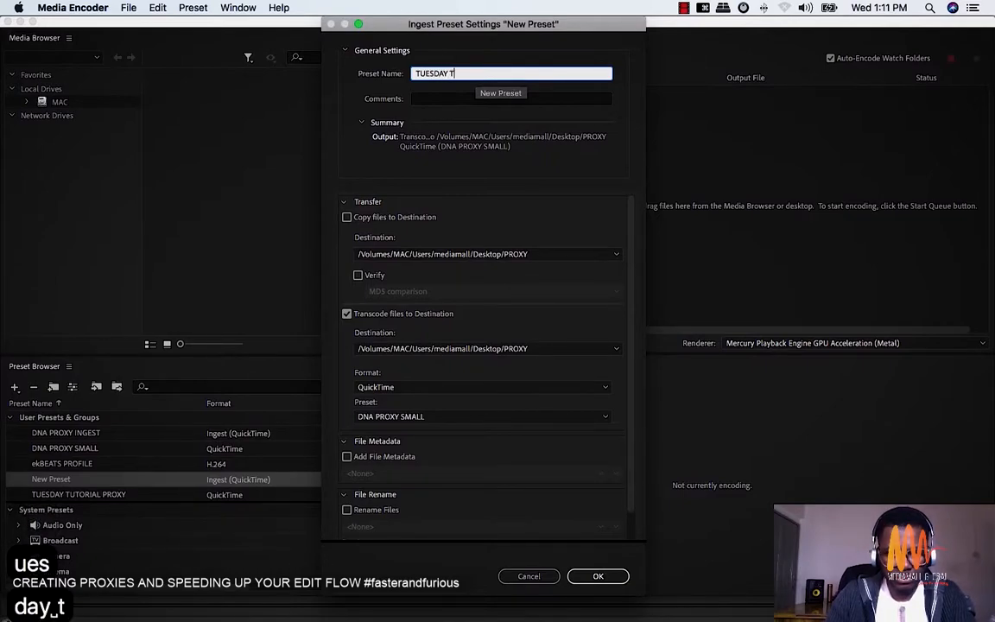
type("UTORIAL JUST")
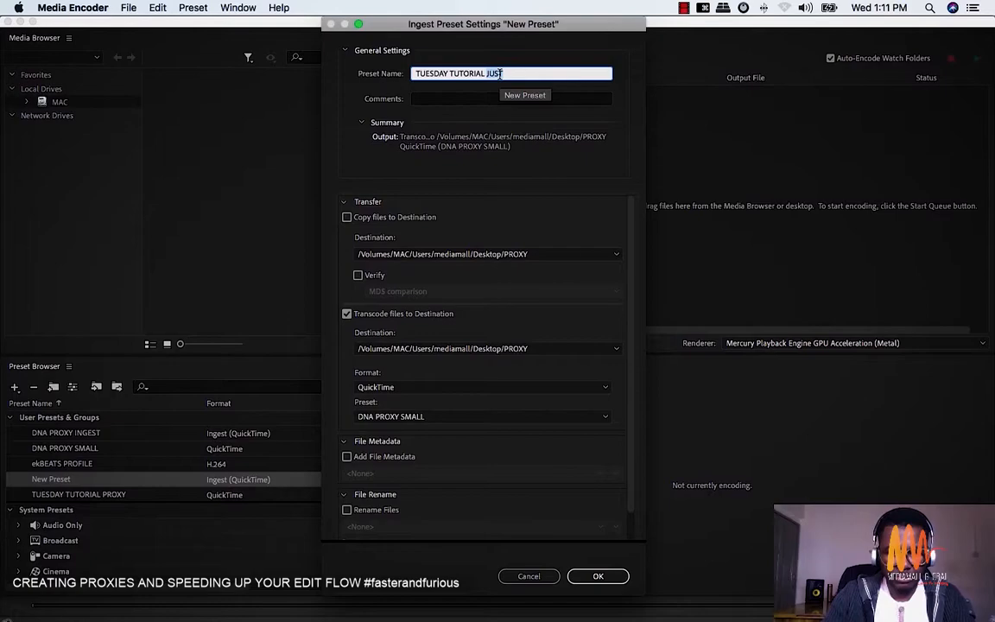
type("ingest")
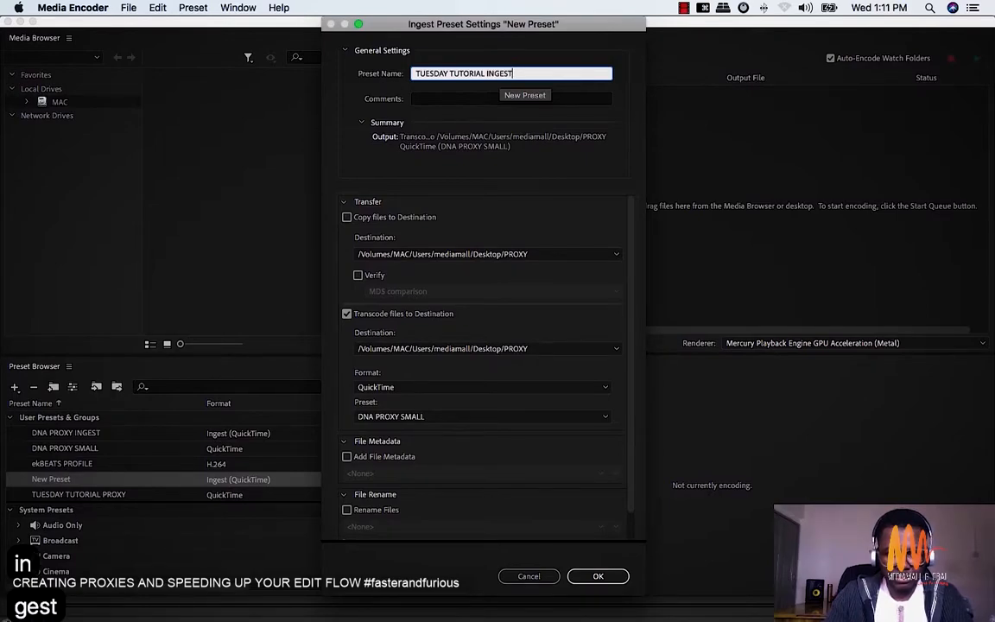
left_click(510, 174)
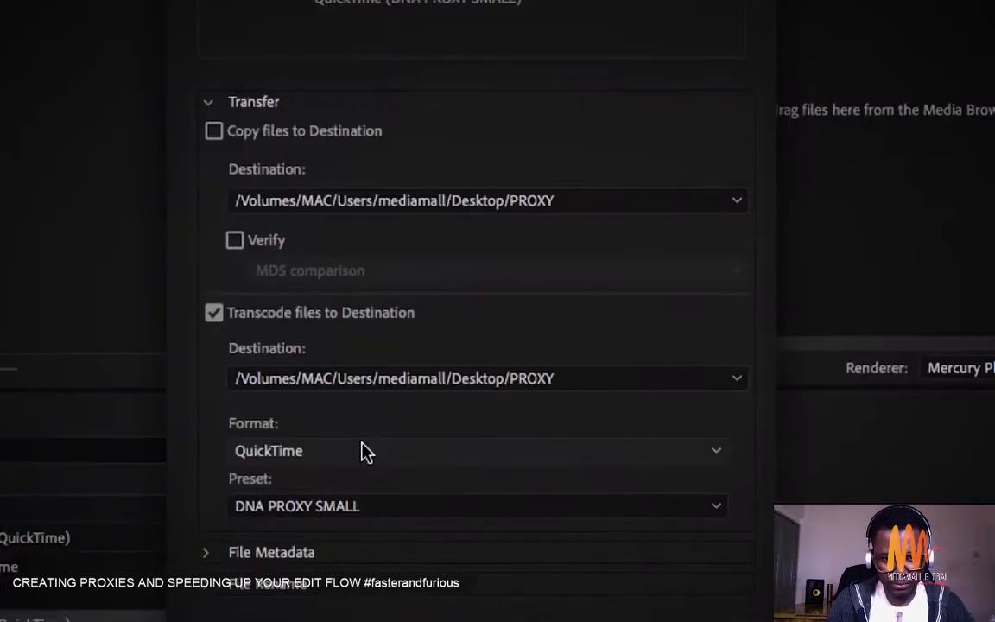
Enable Transcode files to Destination for the ingest preset, with the /Volumes/MAC Desktop PROXY folder as the destination.
left_click(366, 450)
left_click(362, 451)
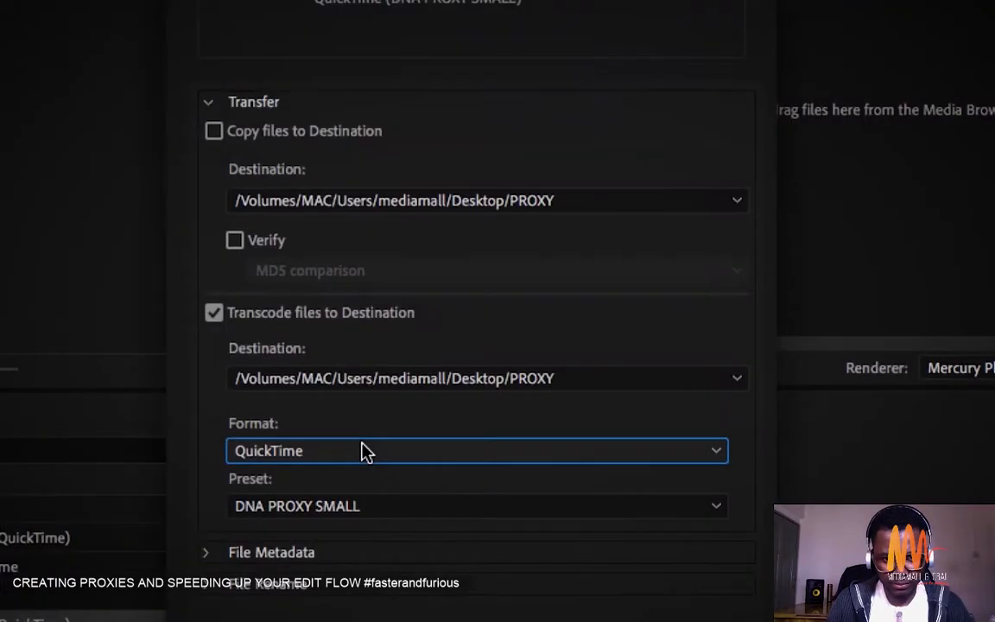
left_click(214, 314)
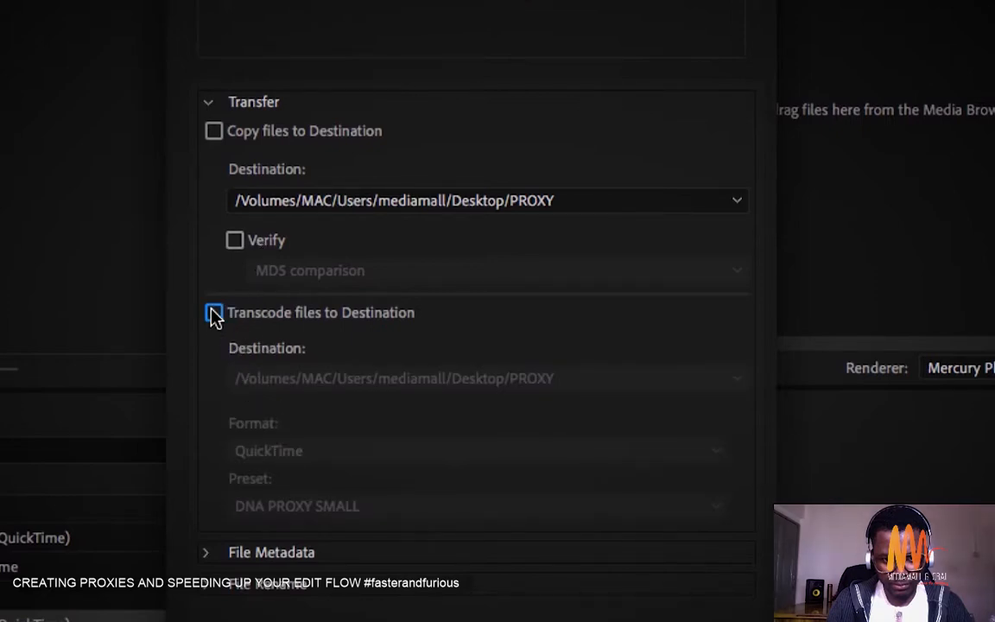
left_click(213, 315)
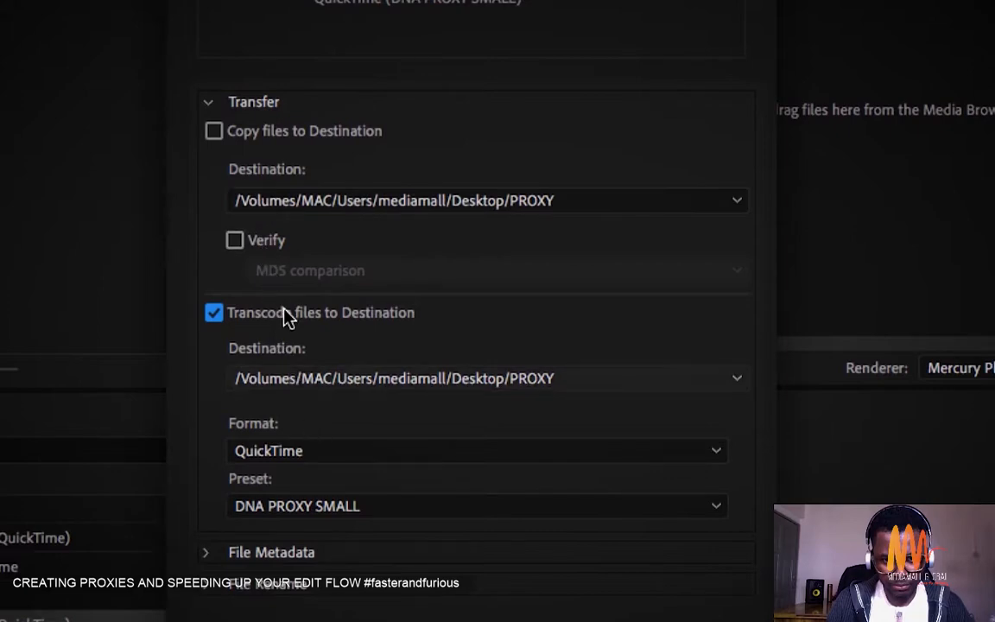
left_click(318, 385)
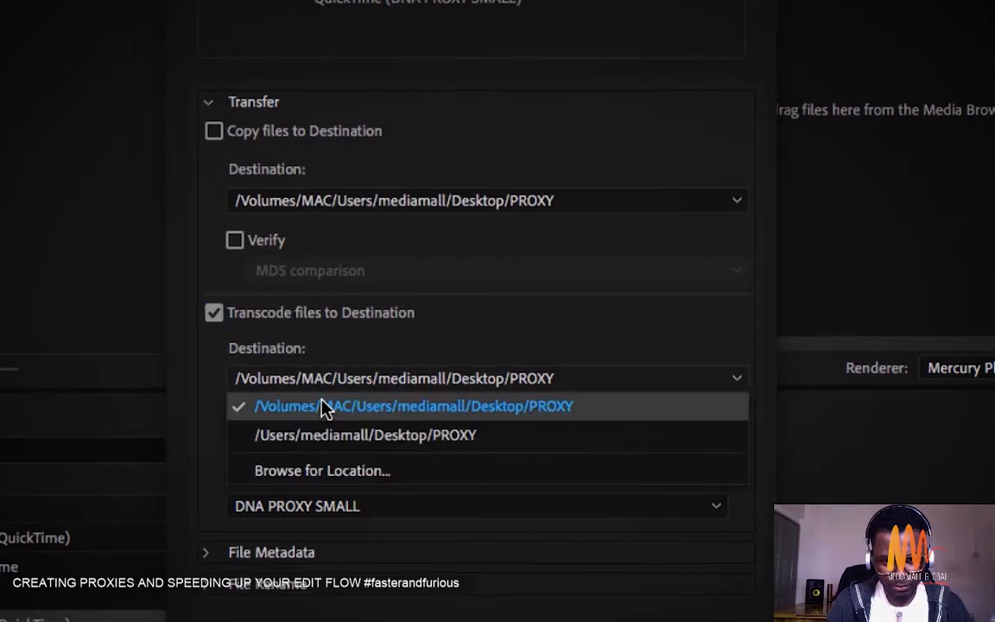
left_click(324, 408)
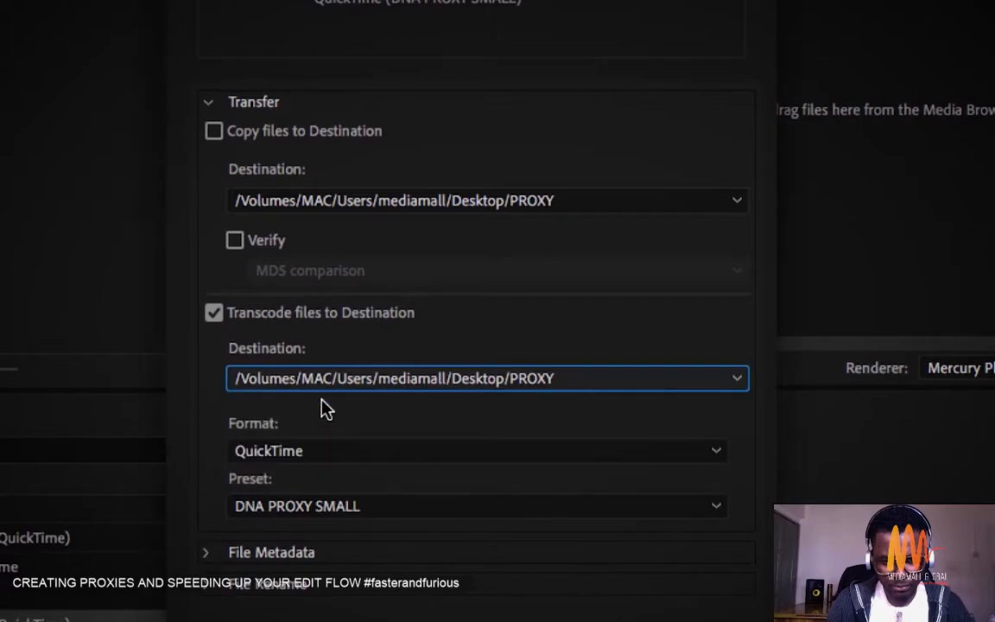
Keep QuickTime as the transcode format and choose TUESDAY TUTORIAL PROXY as the transcode preset.
left_click(314, 452)
left_click(309, 311)
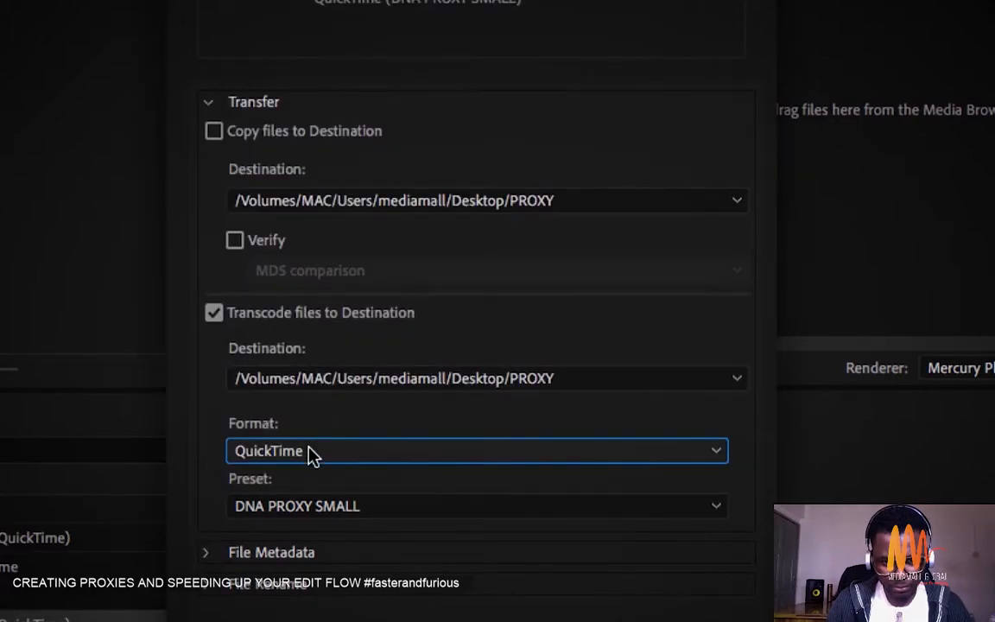
left_click(312, 508)
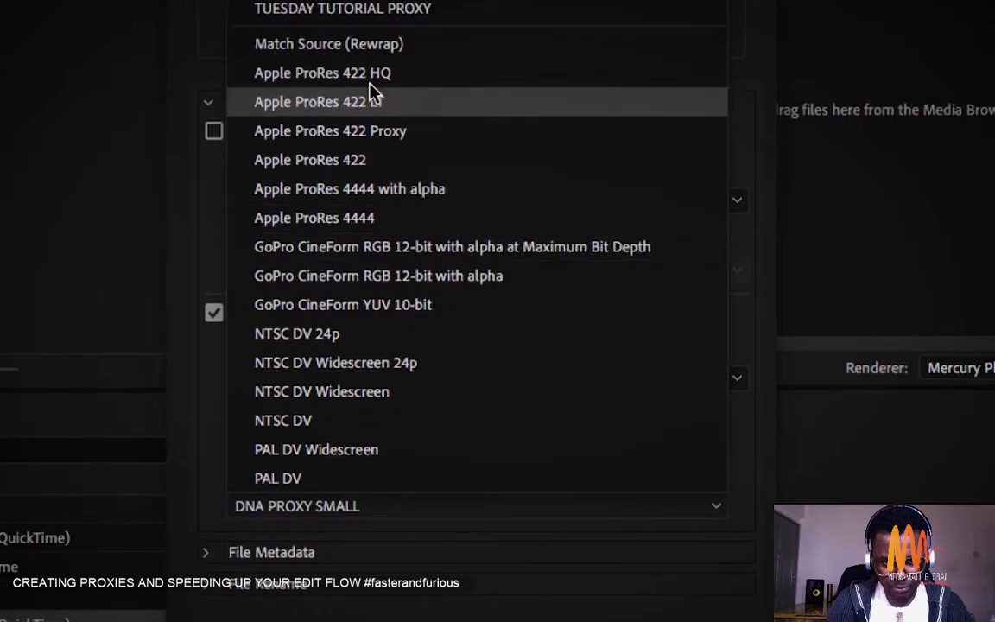
left_click(389, 19)
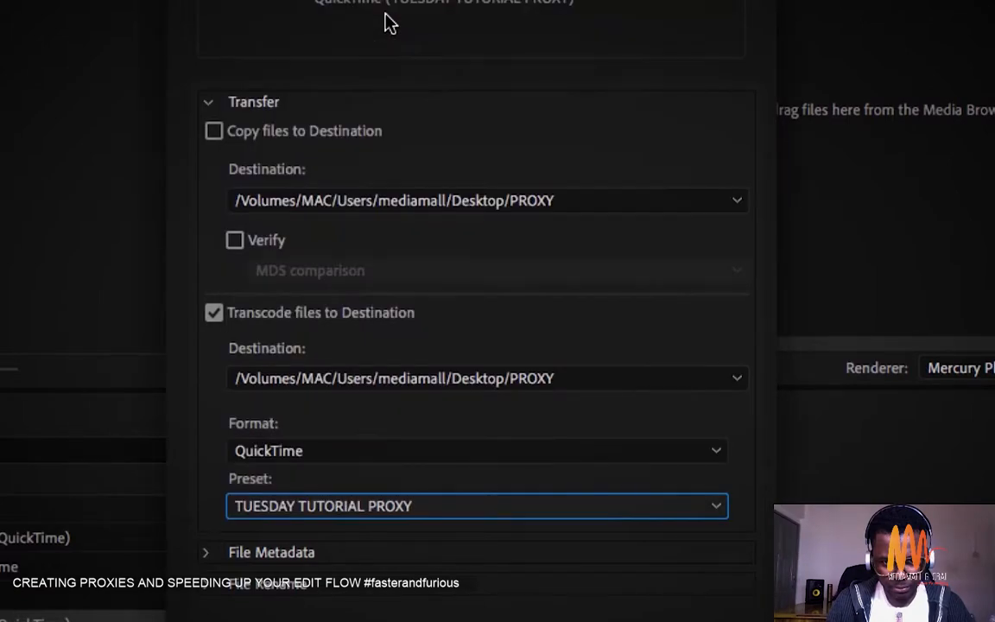
left_click(208, 553)
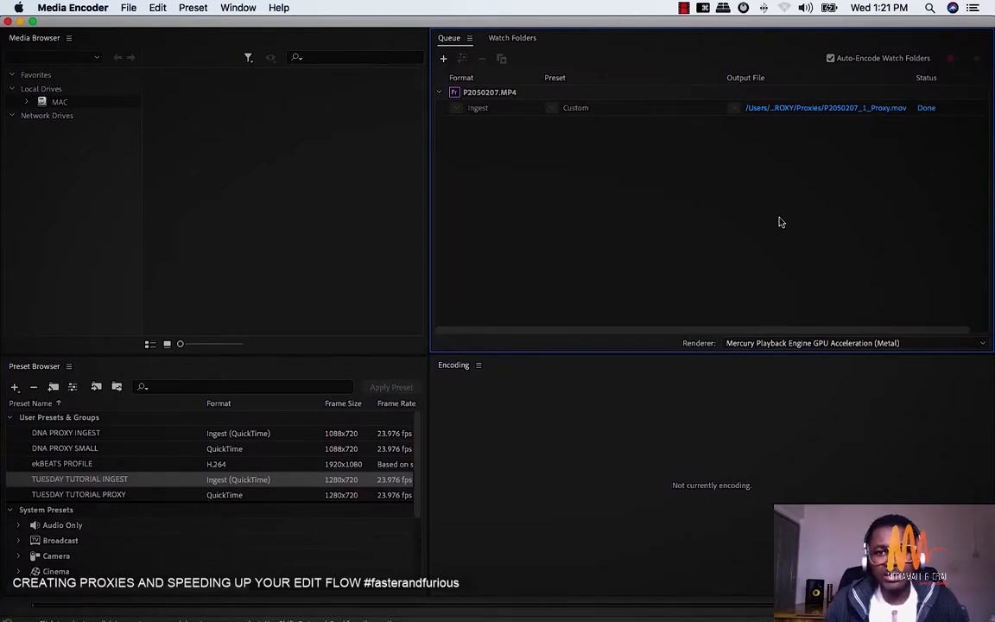
Switch to Premiere Pro, examine the image size in the properties of P2050207.MP4, and close the properties.
key("ctrl+Up")
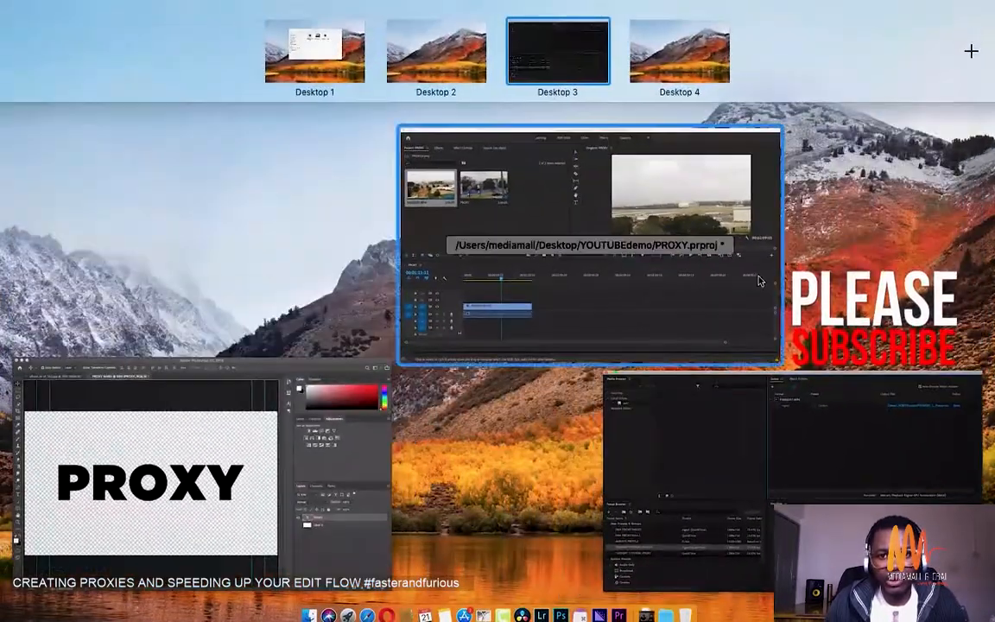
left_click(759, 279)
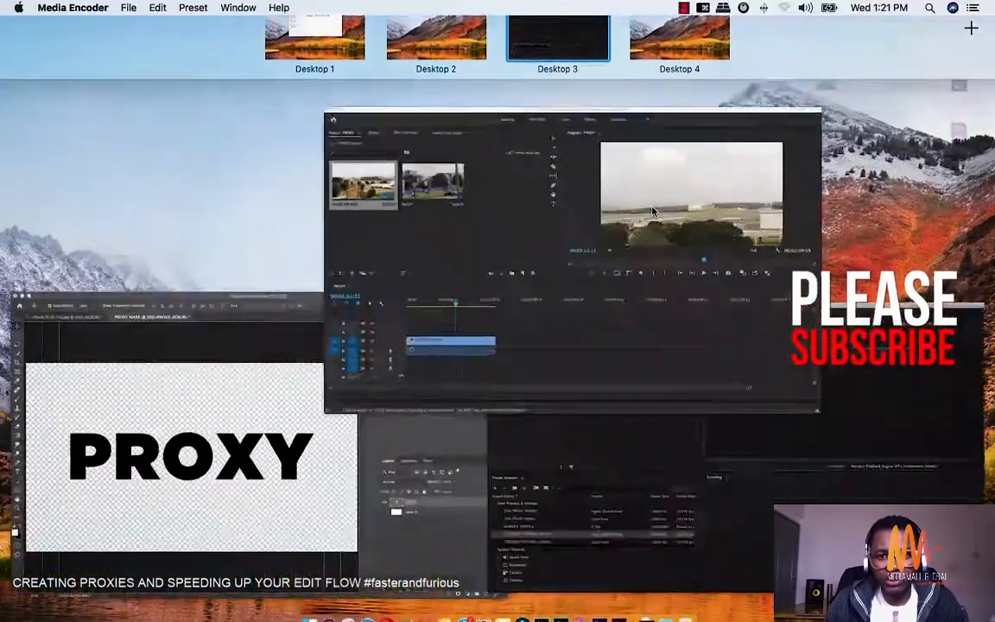
right_click(86, 177)
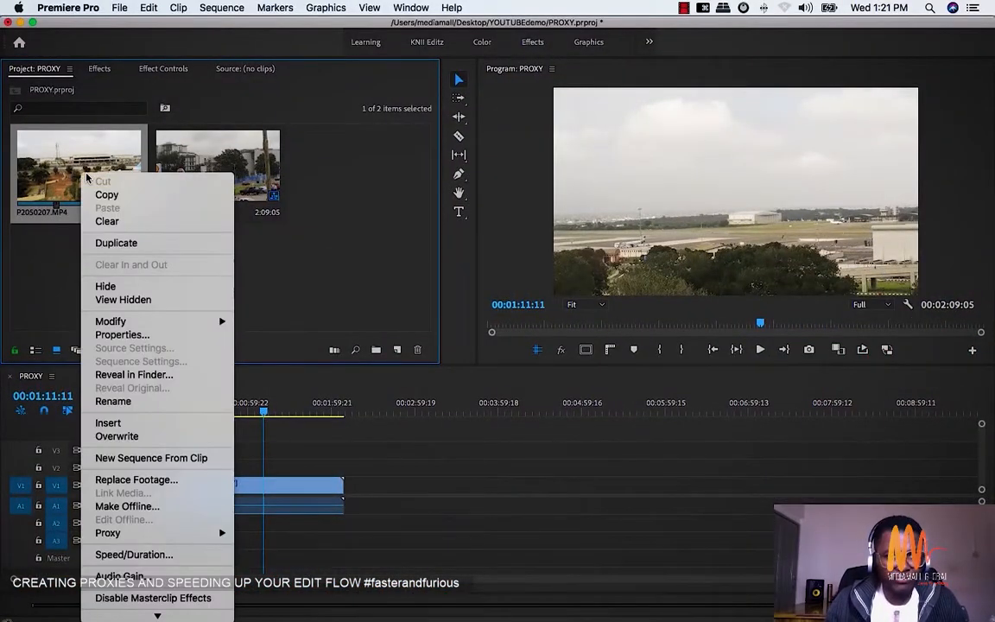
left_click(125, 336)
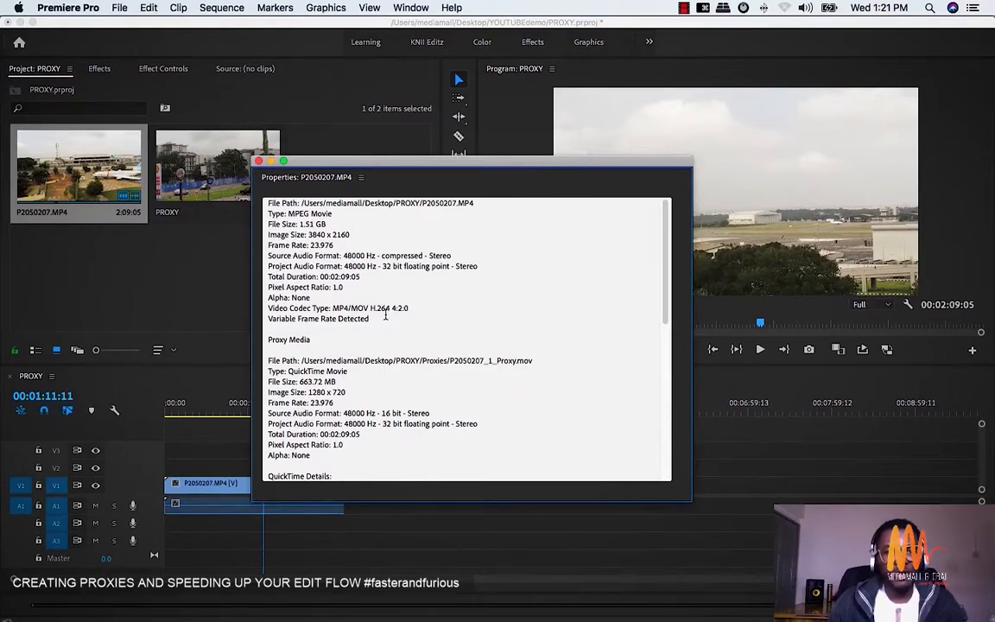
left_click_drag(307, 234, 351, 235)
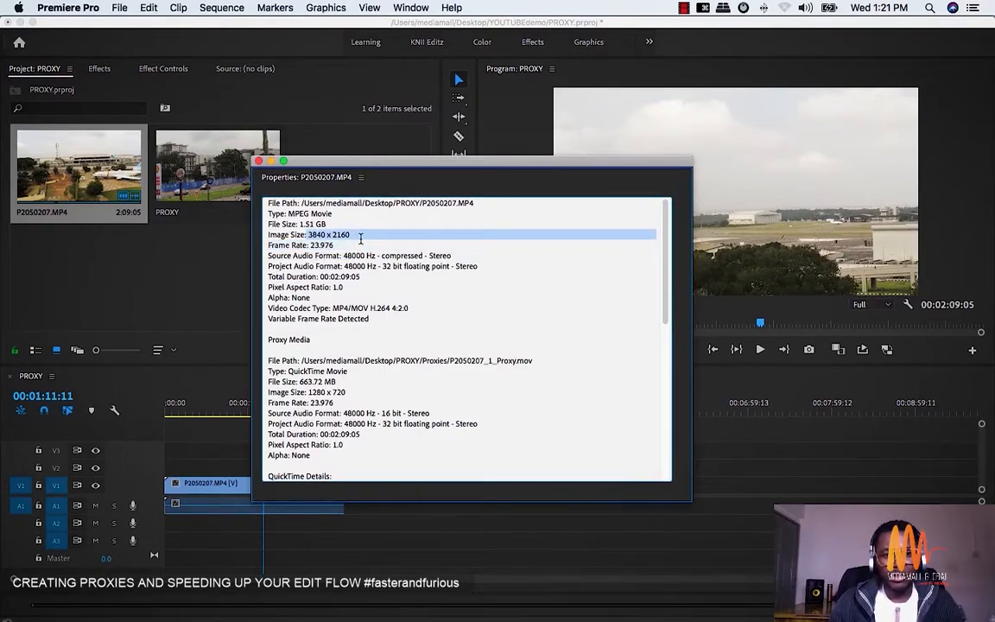
left_click(258, 161)
Select the Motion effect of the P2050207.MP4 clip in the timeline and set the Program monitor zoom to 25%.
right_click(96, 186)
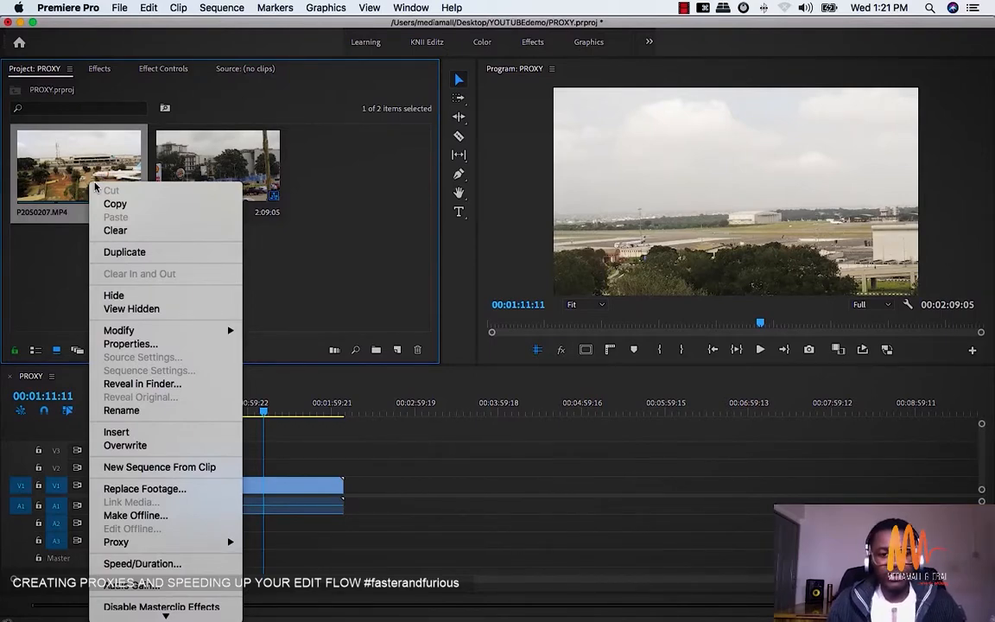
left_click(326, 497)
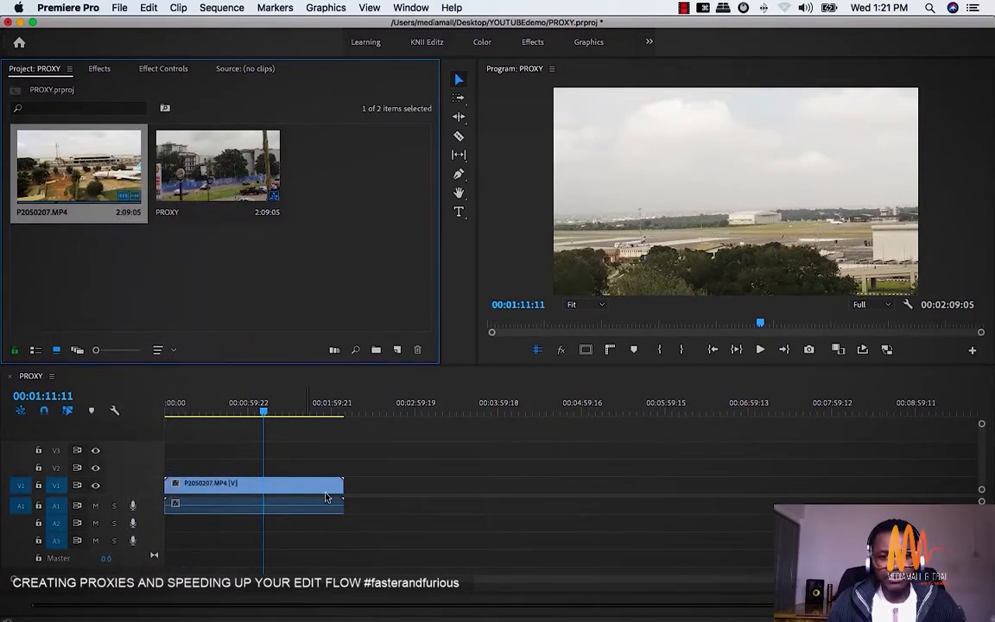
left_click(296, 486)
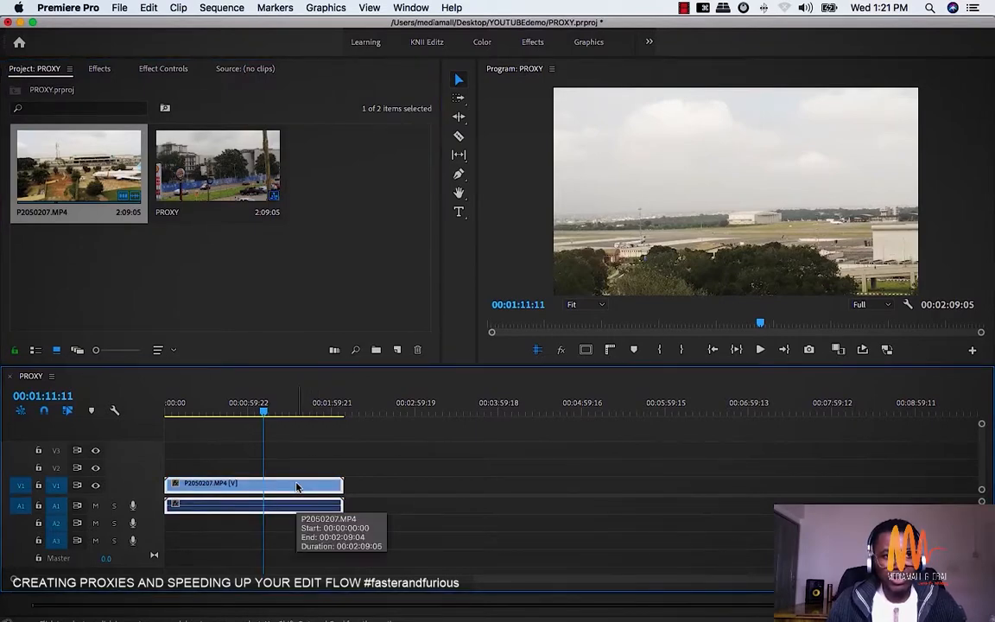
left_click(175, 72)
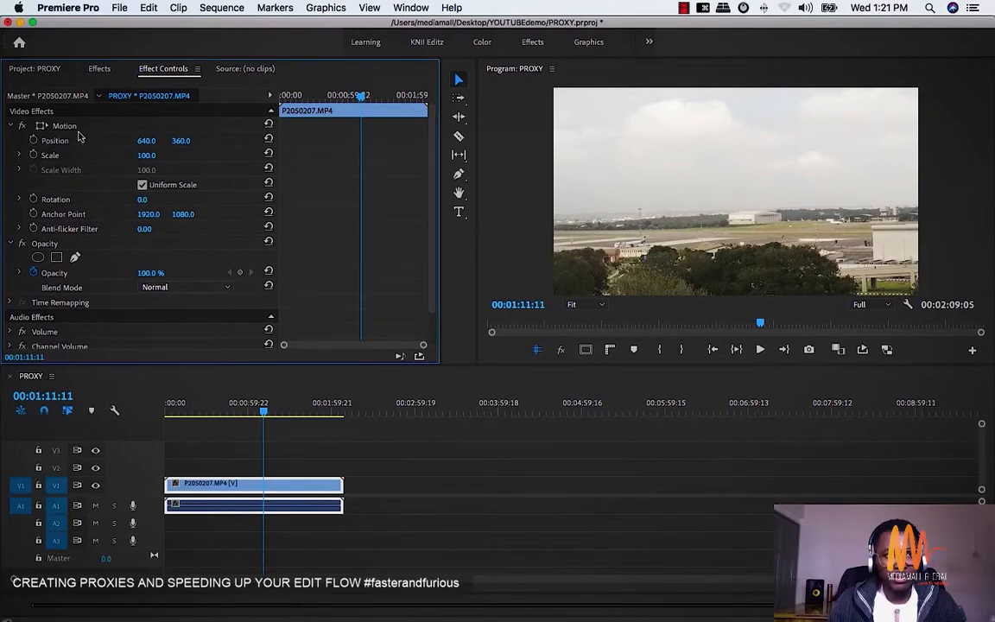
left_click(67, 125)
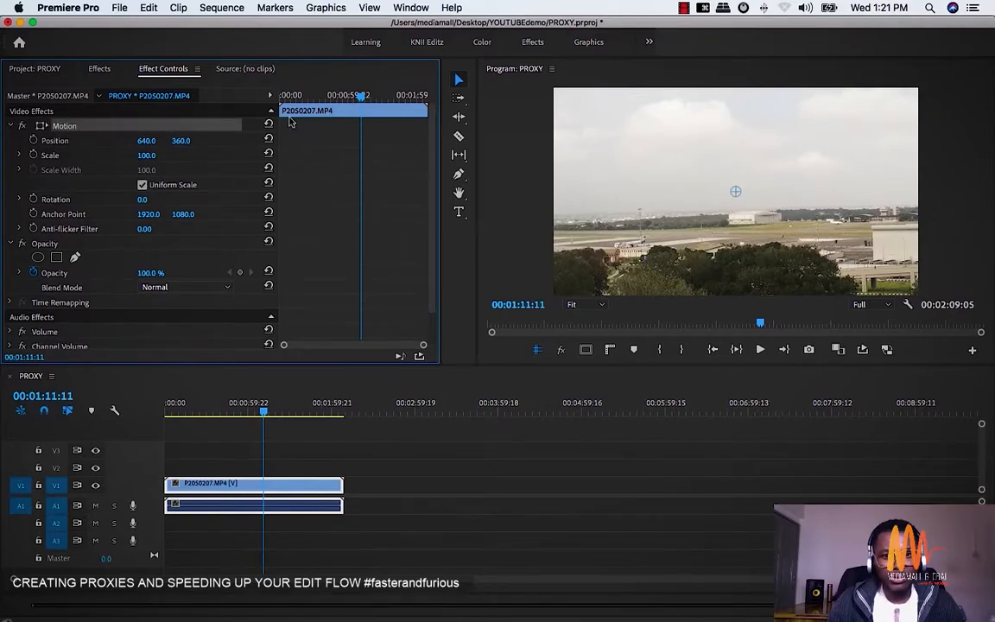
left_click(601, 305)
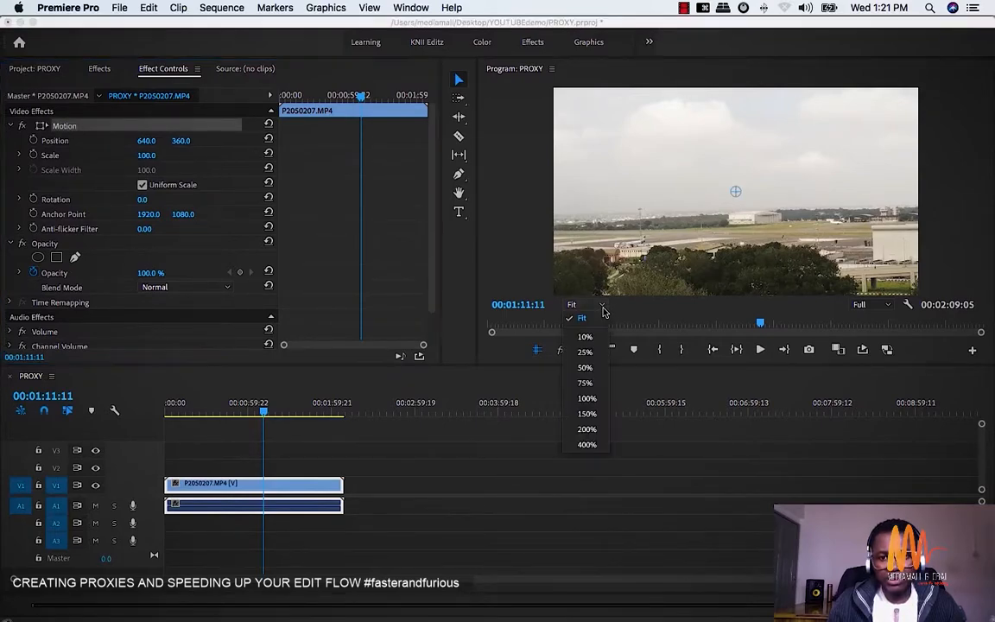
left_click(585, 353)
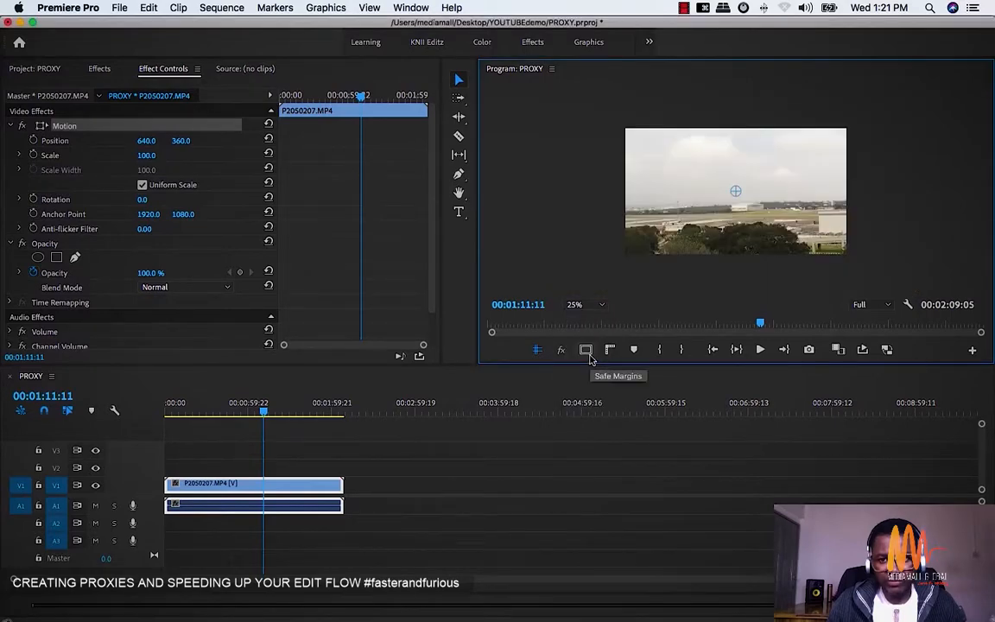
Set the Program monitor zoom to 10% to examine the clip's full frame bounds.
left_click(601, 307)
left_click(585, 335)
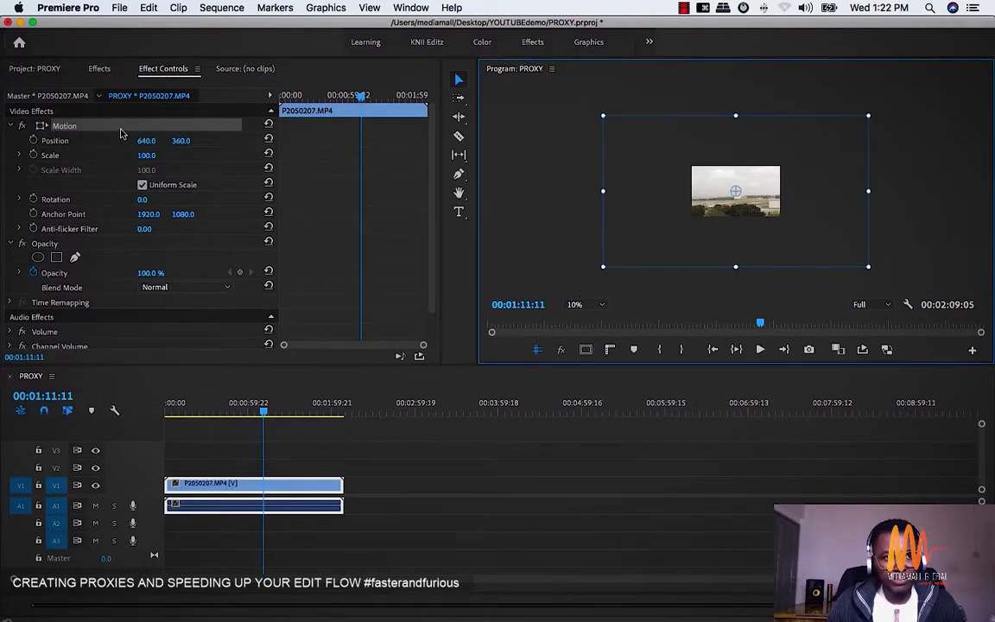
right_click(121, 130)
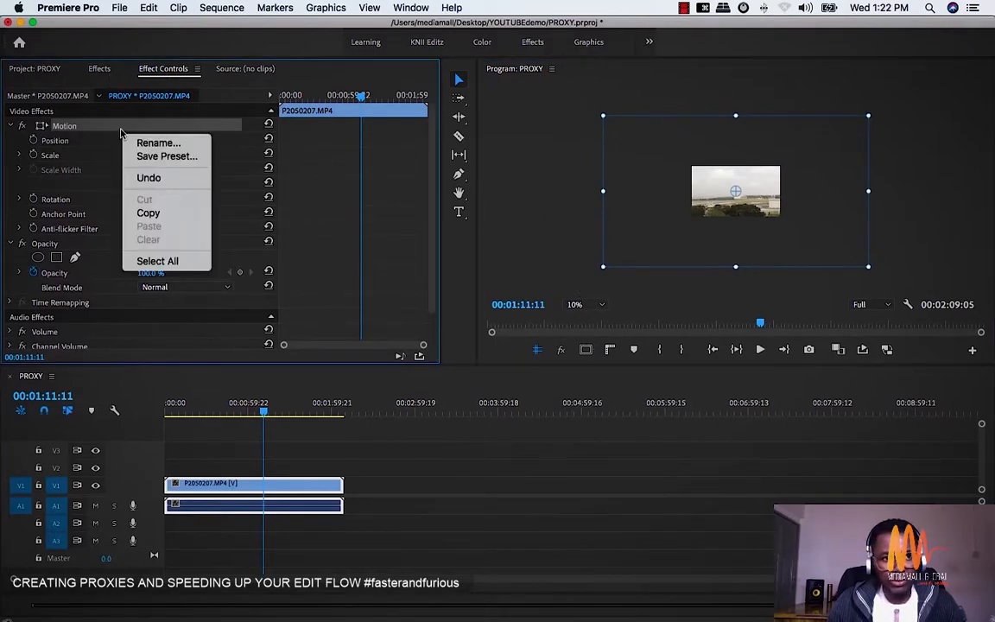
left_click(105, 135)
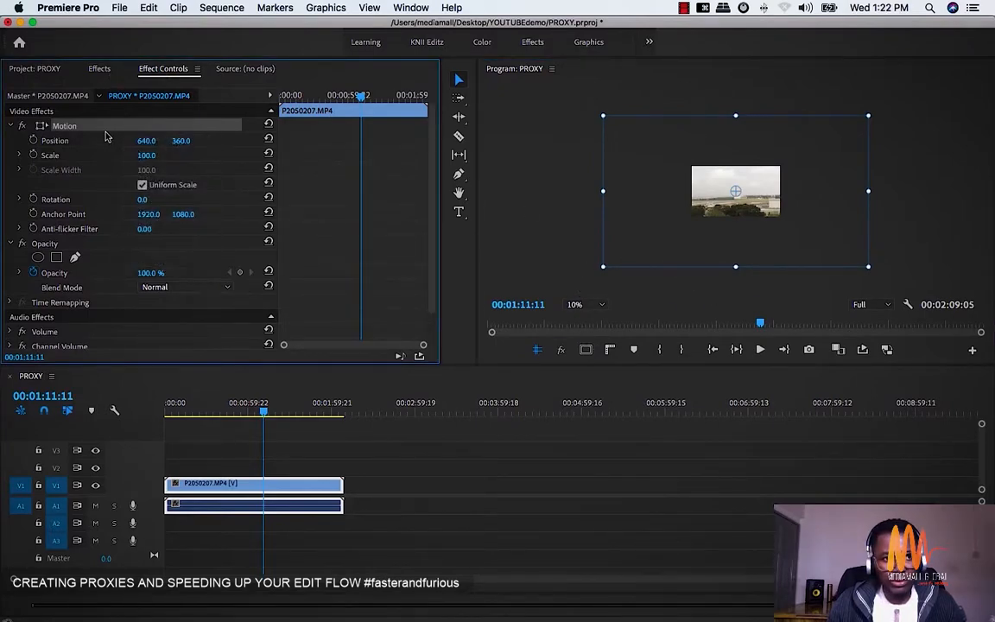
Apply Scale to Frame Size to the P2050207.MP4 timeline clip, set the Program monitor zoom to Fit, and deselect the clip.
right_click(264, 483)
scroll(334, 557, "down", 10)
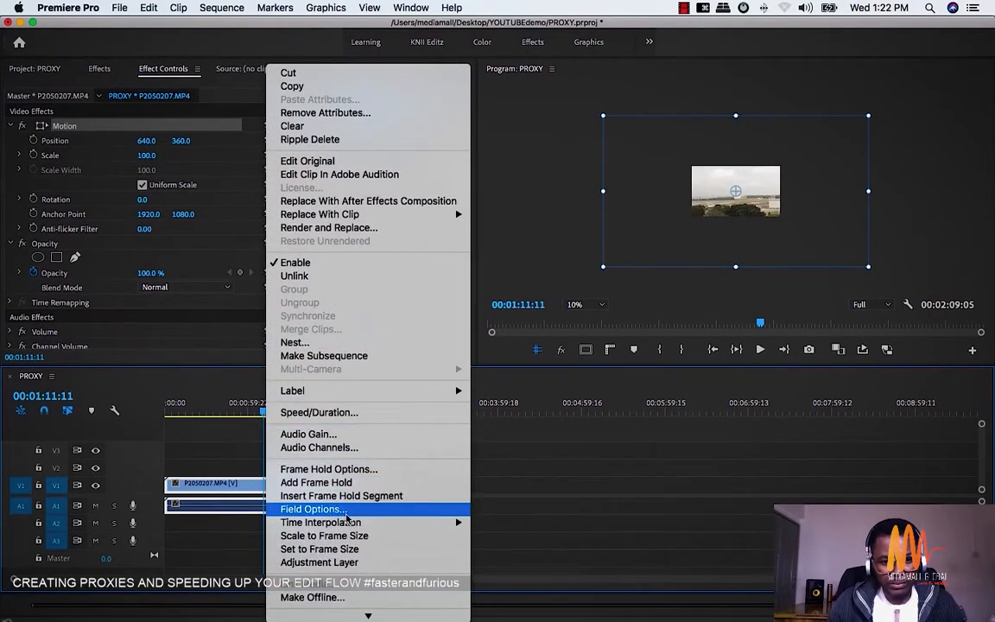
left_click(346, 535)
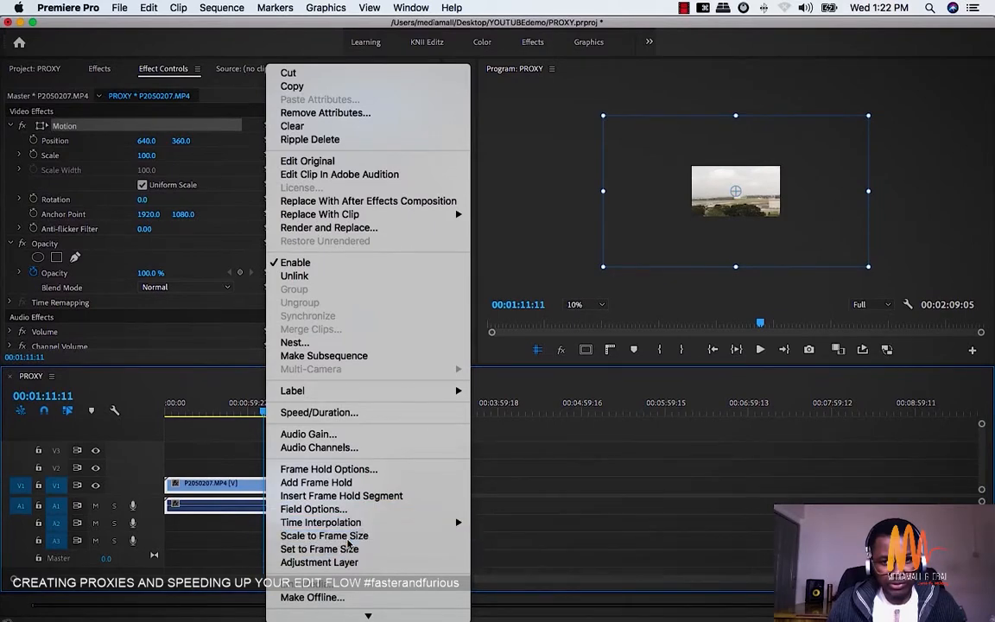
left_click(574, 305)
left_click(583, 320)
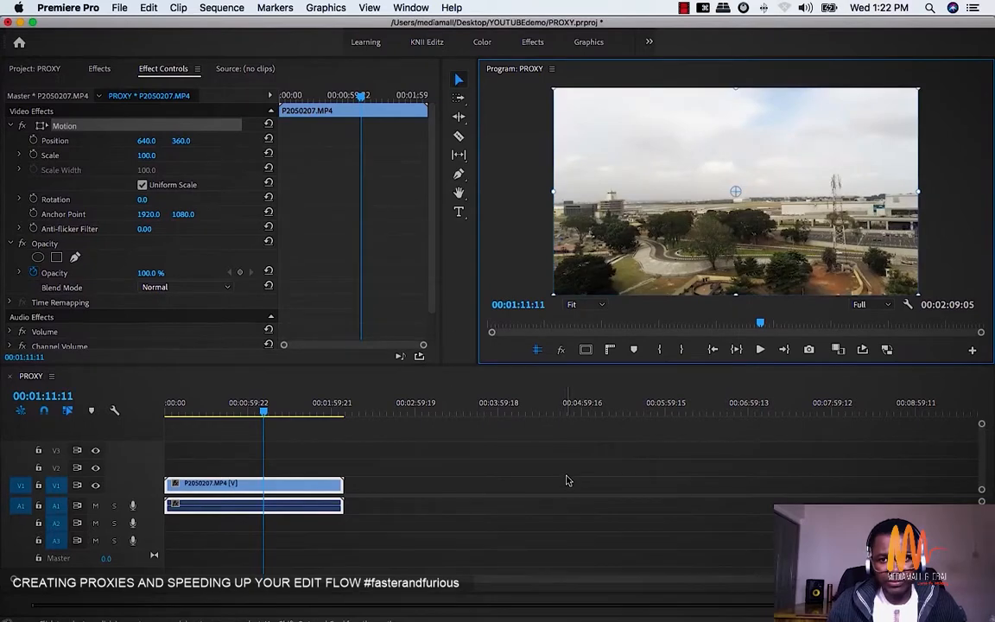
left_click(567, 479)
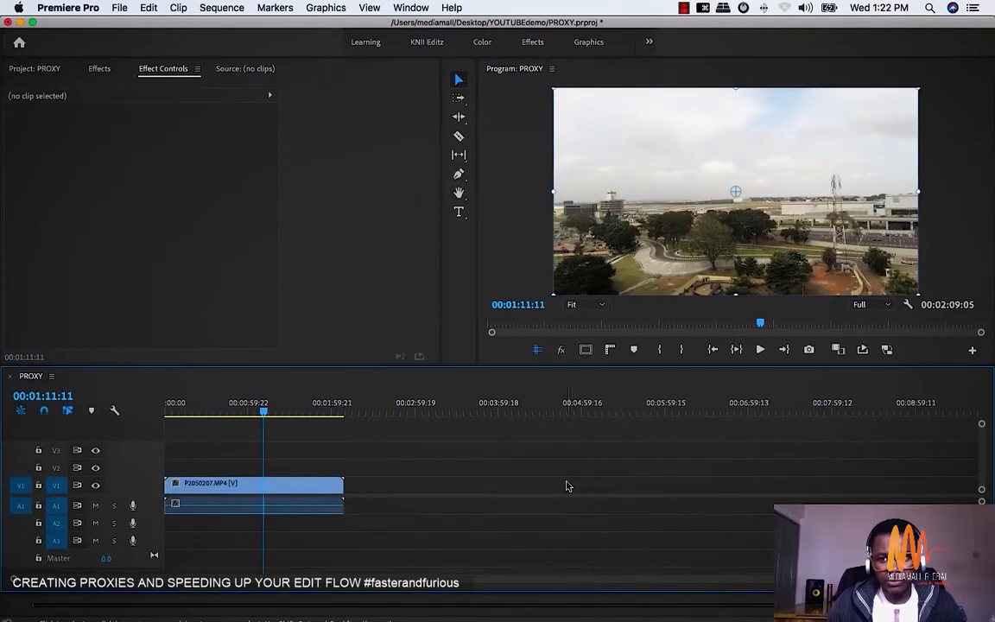
Select the P2050207.MP4 timeline clip, show the project's items, and examine the clip options available in the timeline.
left_click(271, 481)
left_click(41, 69)
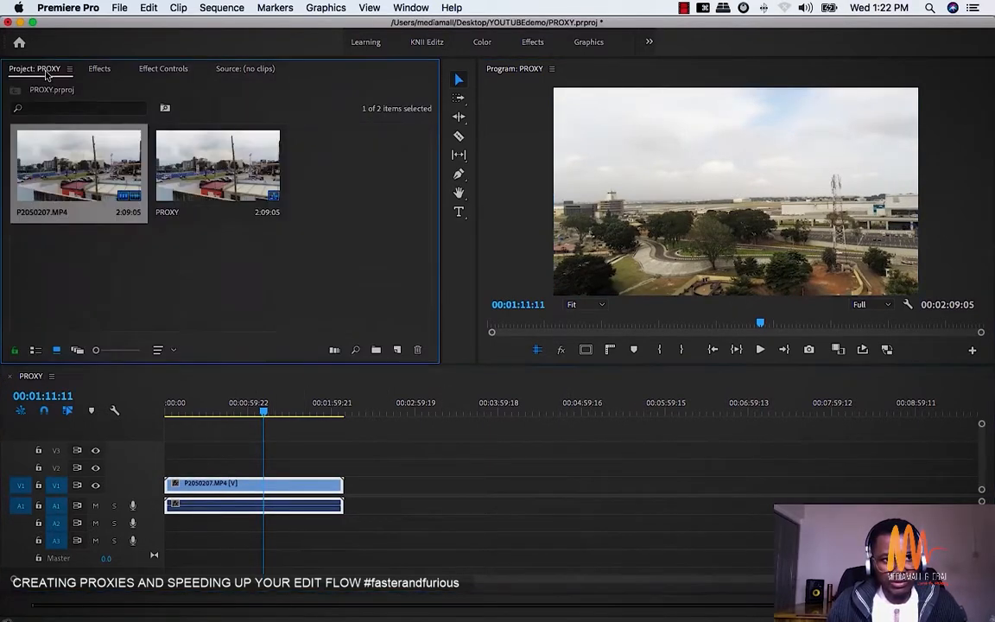
right_click(278, 483)
mouse_move(380, 614)
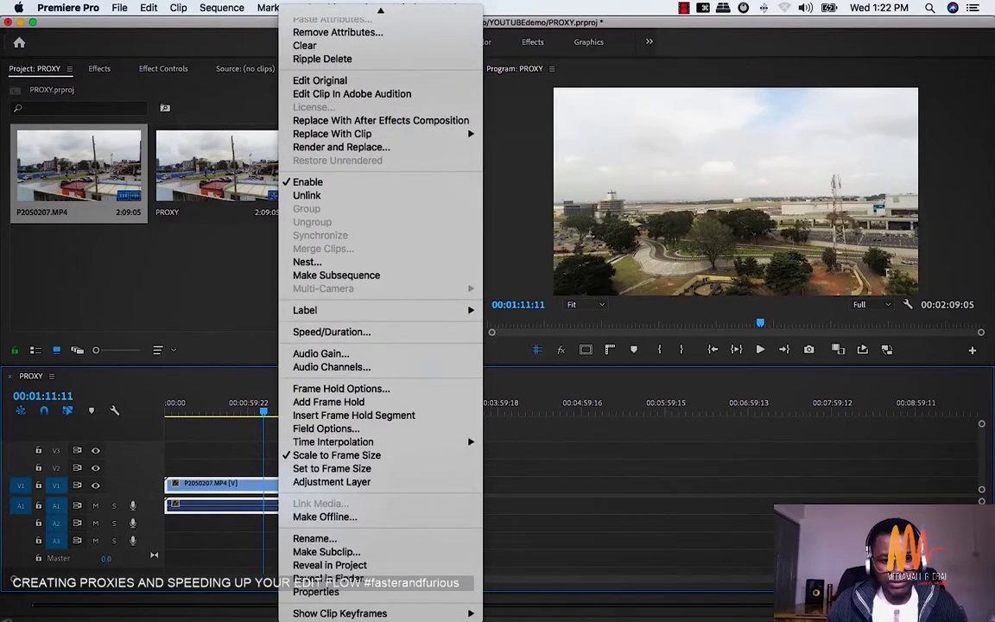
left_click(242, 491)
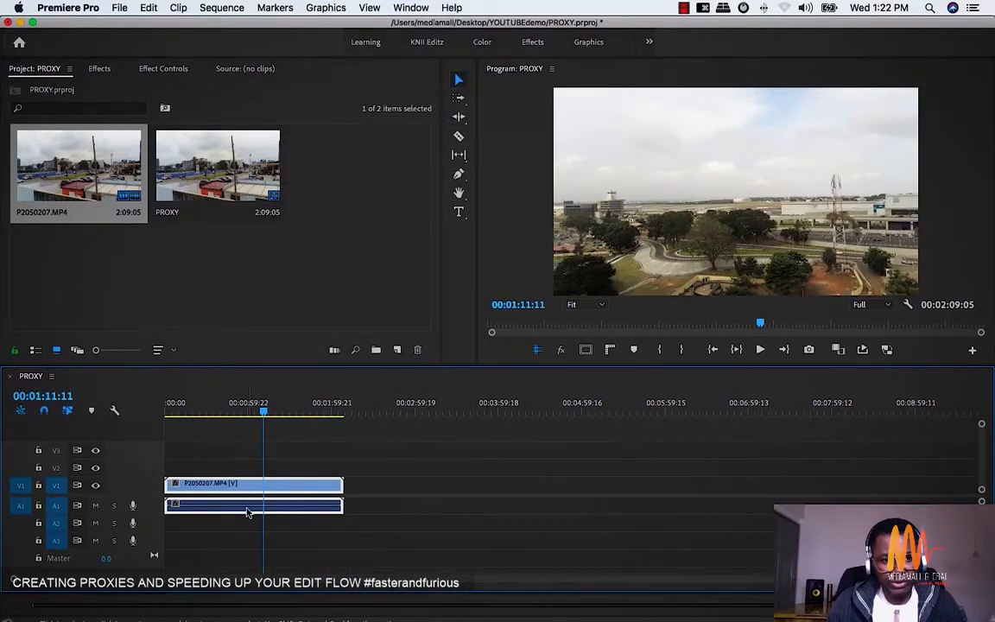
Start attaching a proxy to the project item P2050207.MP4 and select P2050207_1_Proxy.mov in the Proxies folder.
right_click(53, 156)
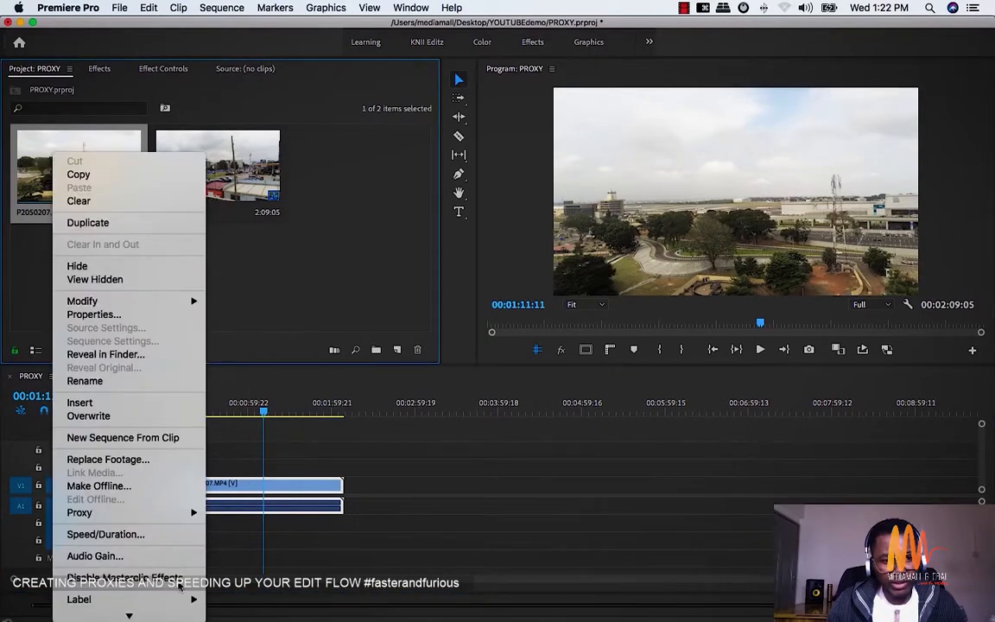
mouse_move(185, 513)
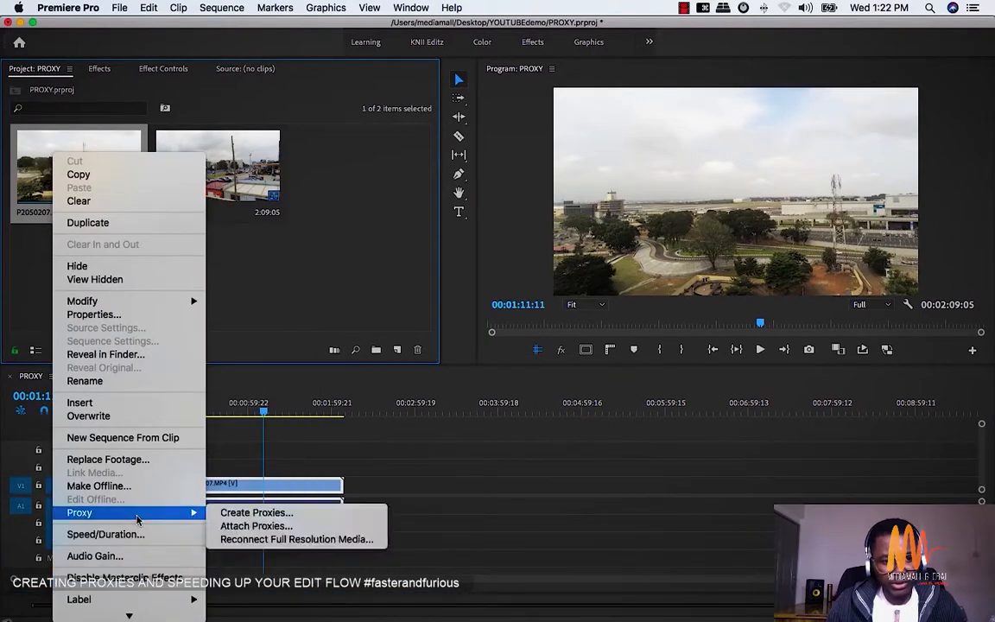
left_click(278, 526)
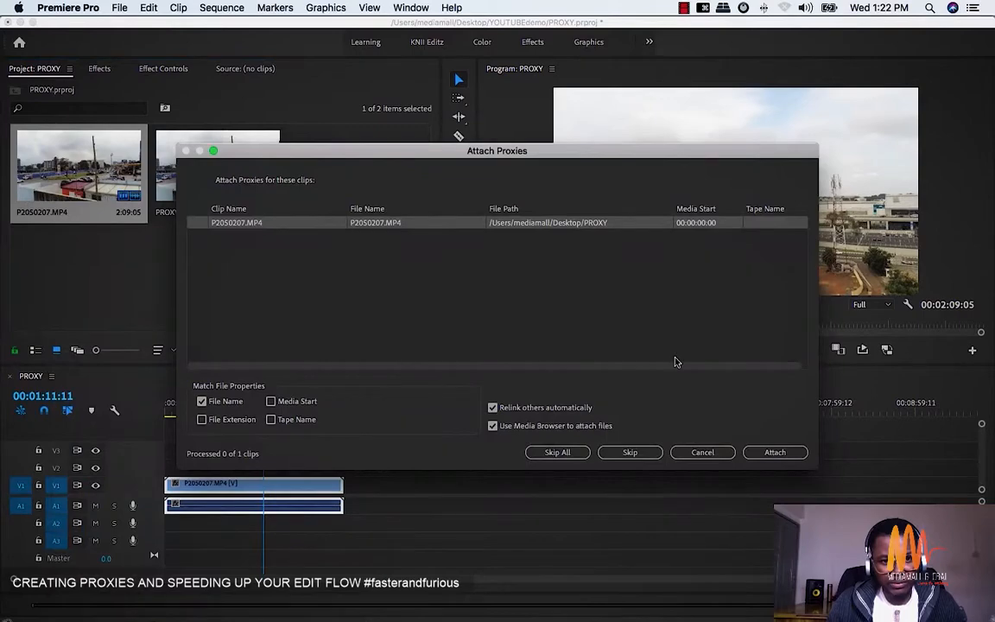
left_click(774, 453)
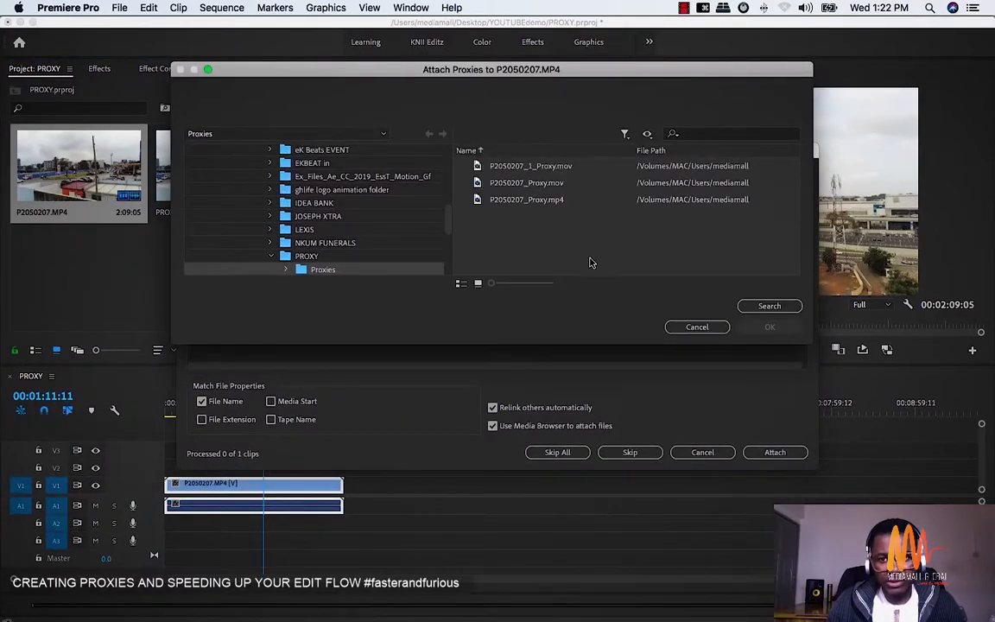
left_click(556, 168)
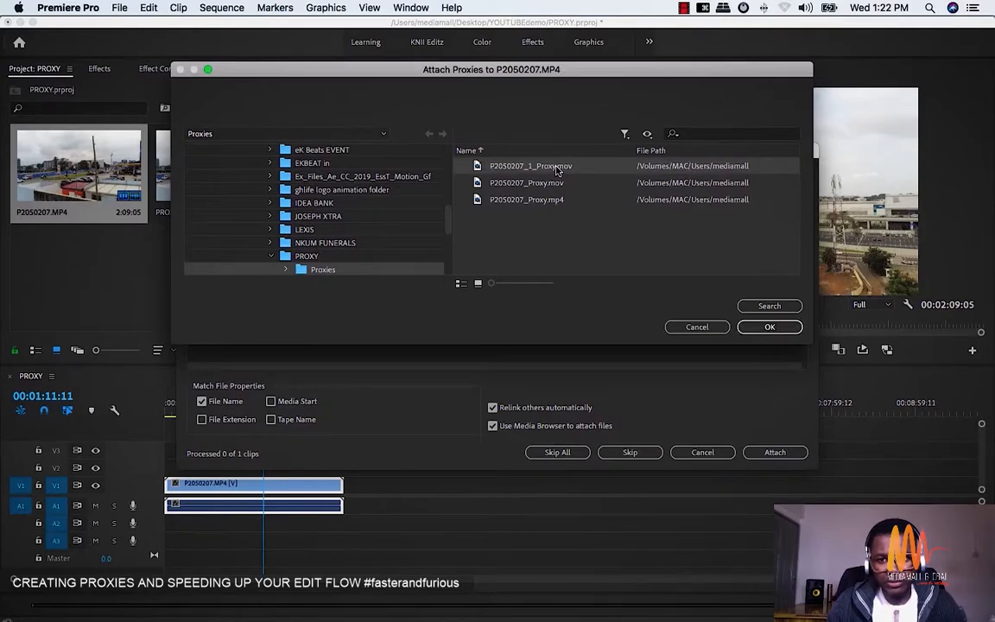
left_click(761, 327)
Check the proxy's output file name in the Media Encoder queue, return to Premiere Pro, and confirm attaching P2050207_1_Proxy.mov.
key("ctrl+Up")
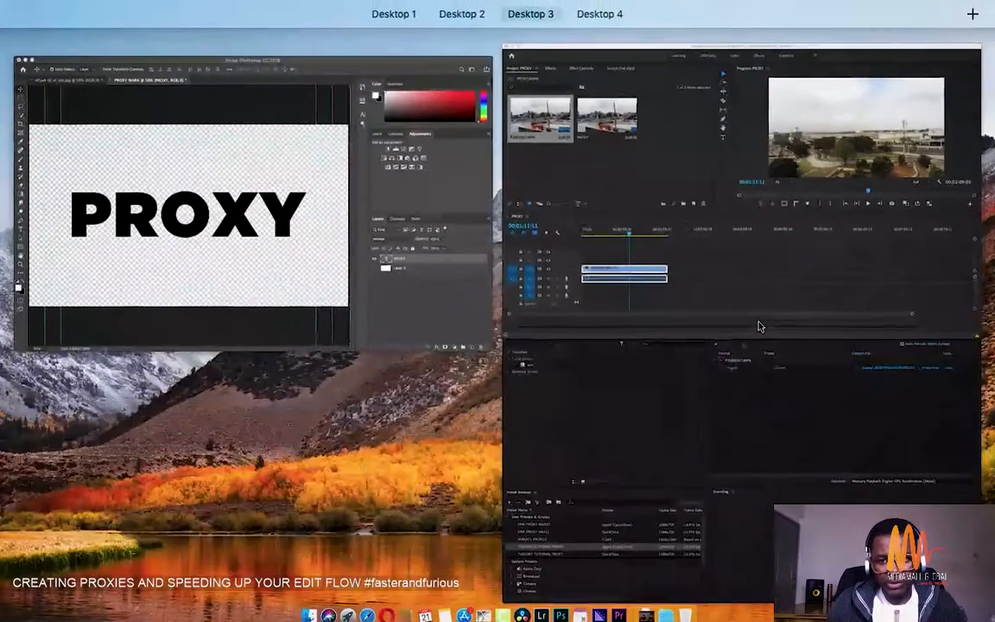
left_click(888, 486)
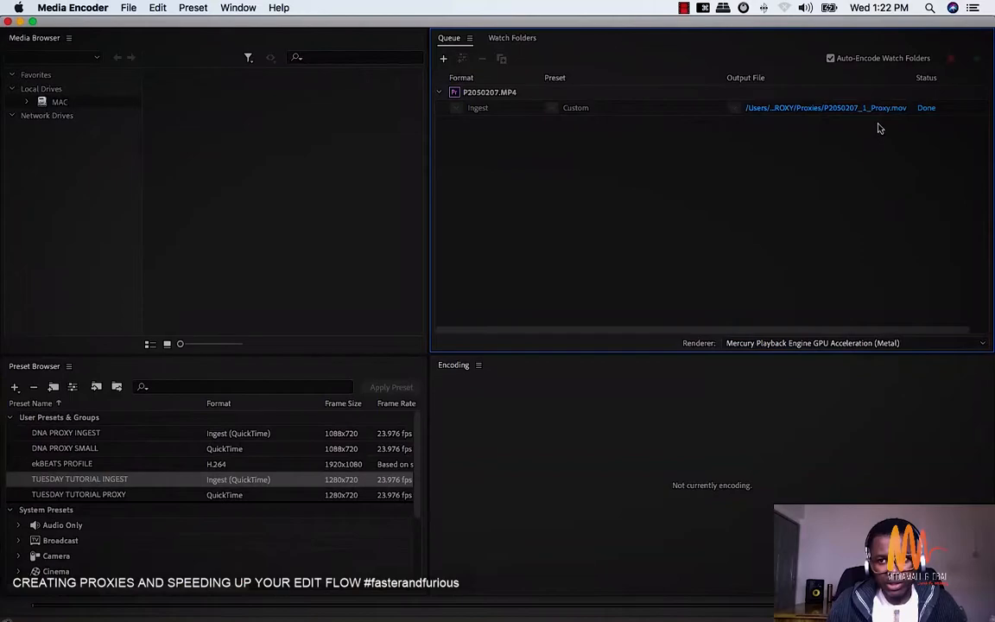
key("ctrl+Up")
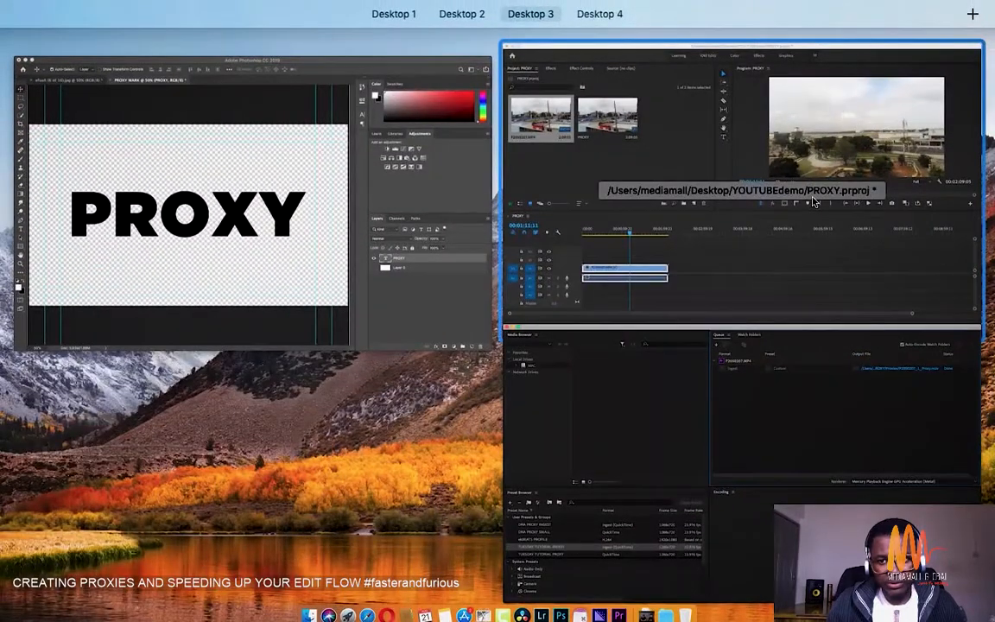
left_click(569, 318)
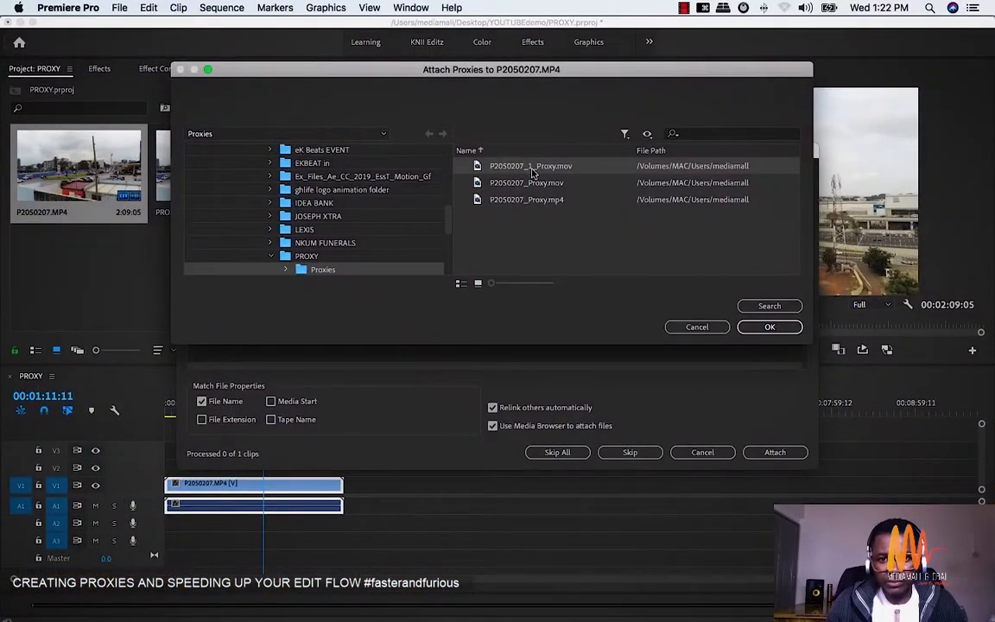
left_click(756, 326)
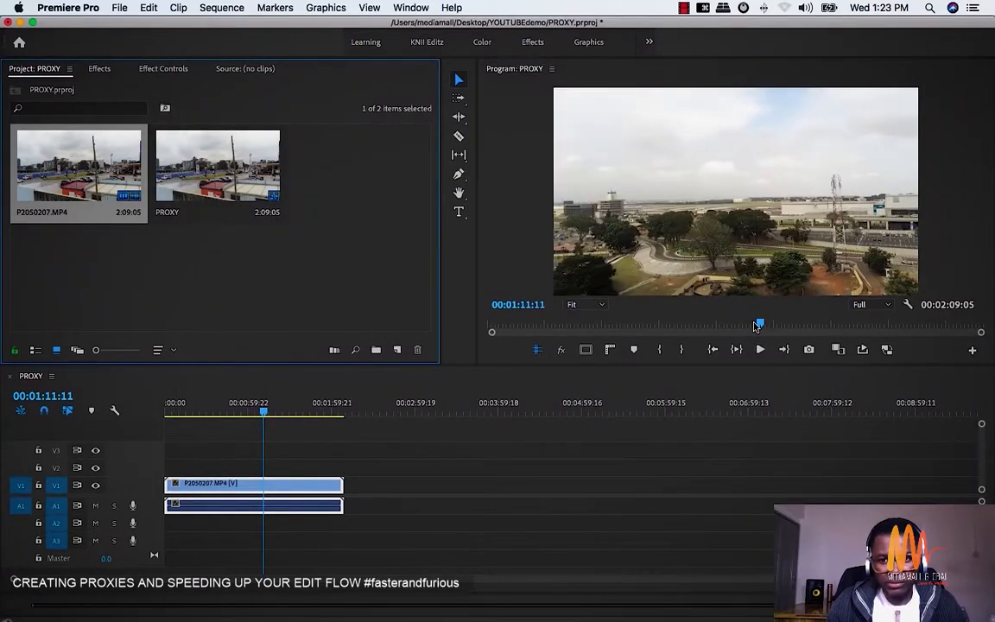
Save the project and place the Toggle Proxies button on the Program monitor's button bar using the Button Editor.
left_click(886, 350)
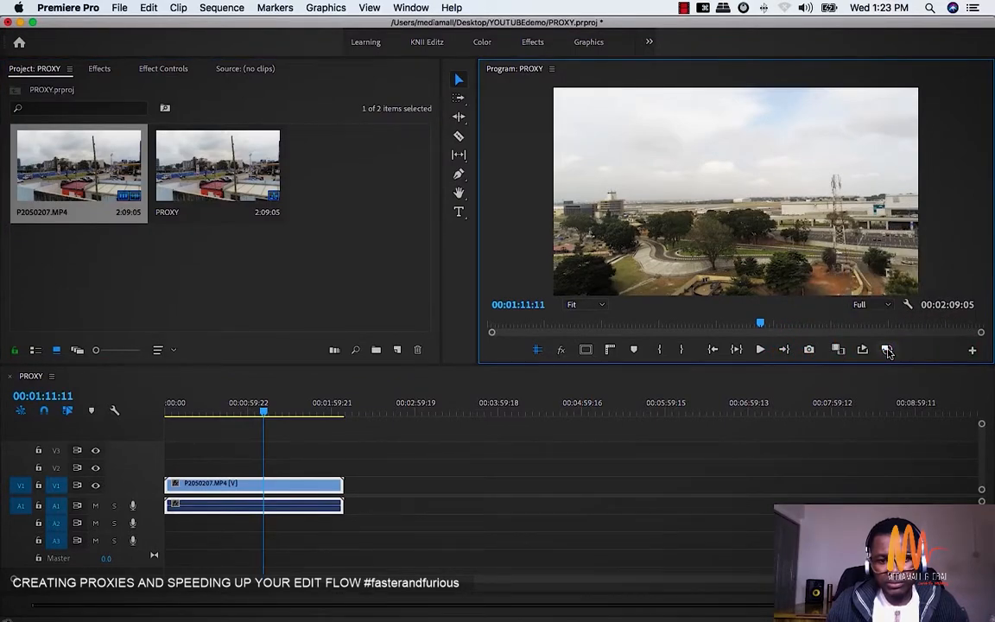
key("super+s")
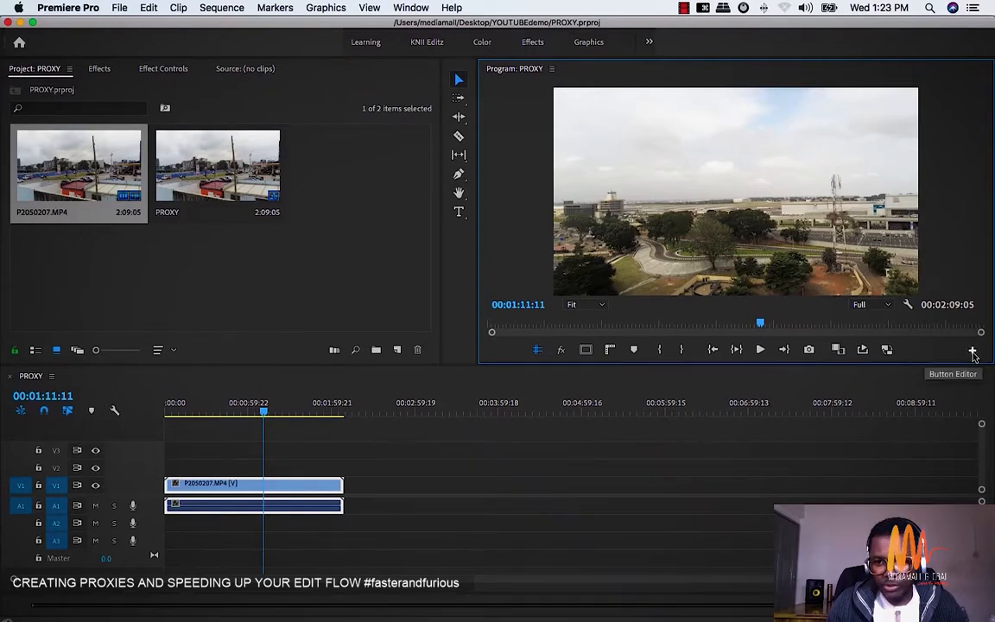
left_click(972, 352)
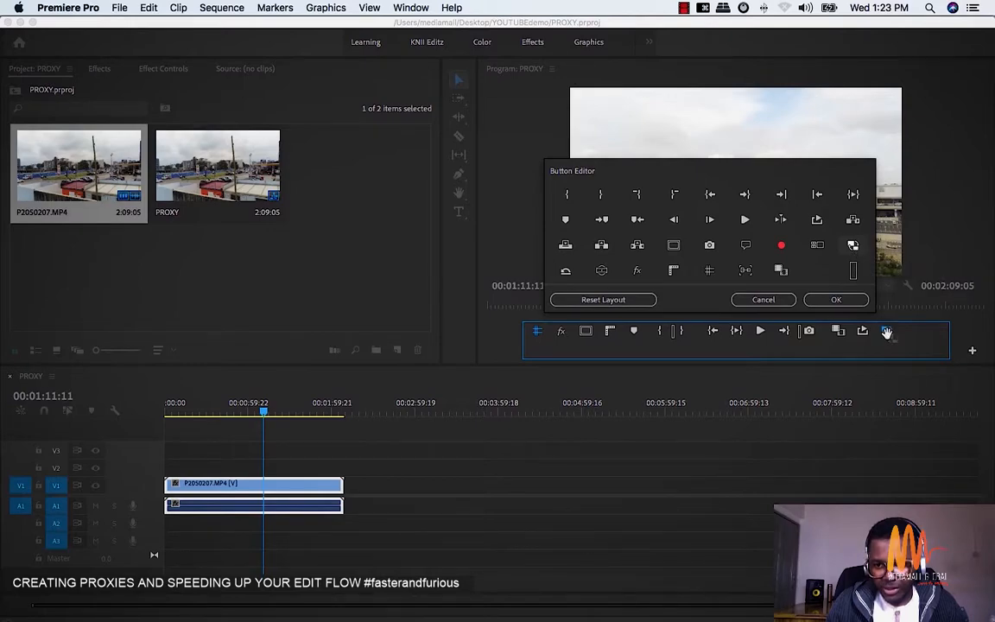
left_click_drag(886, 333, 886, 333)
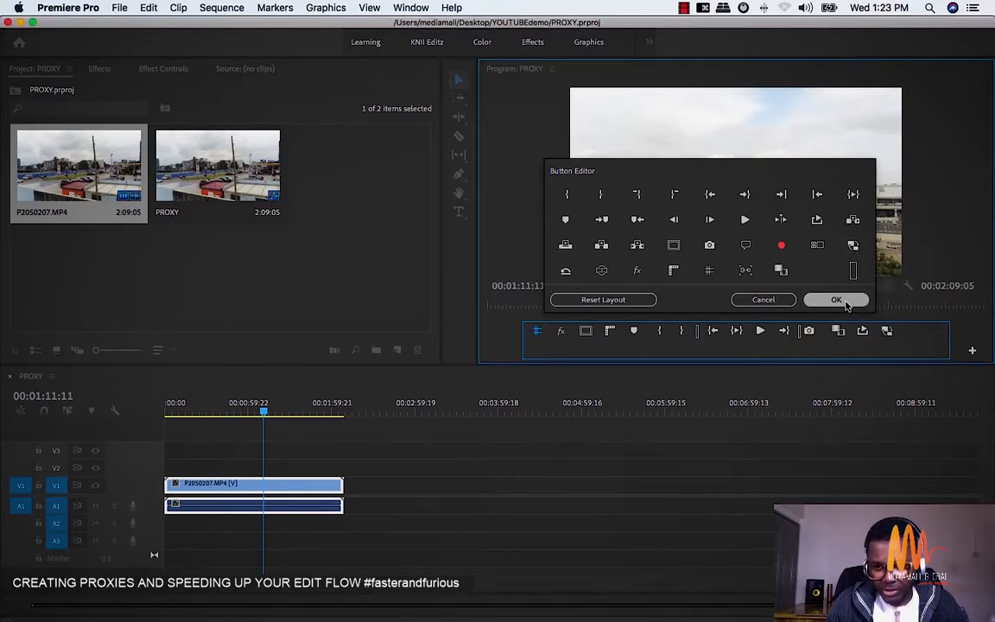
left_click(844, 302)
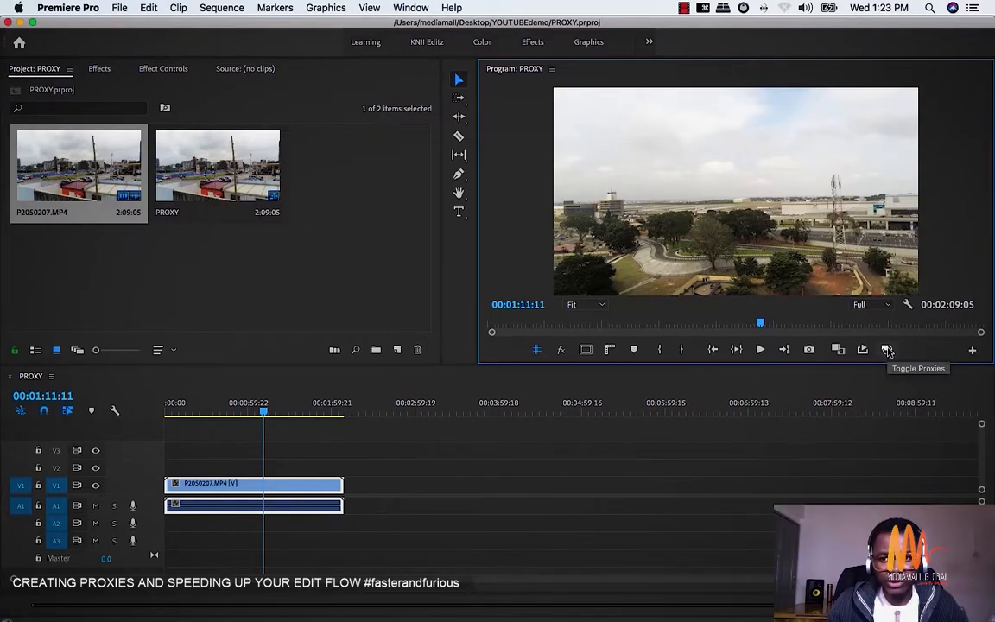
Toggle proxies on and off to compare with the original footage, leave them enabled, and play the sequence up to 00:00:43:02.
left_click(887, 350)
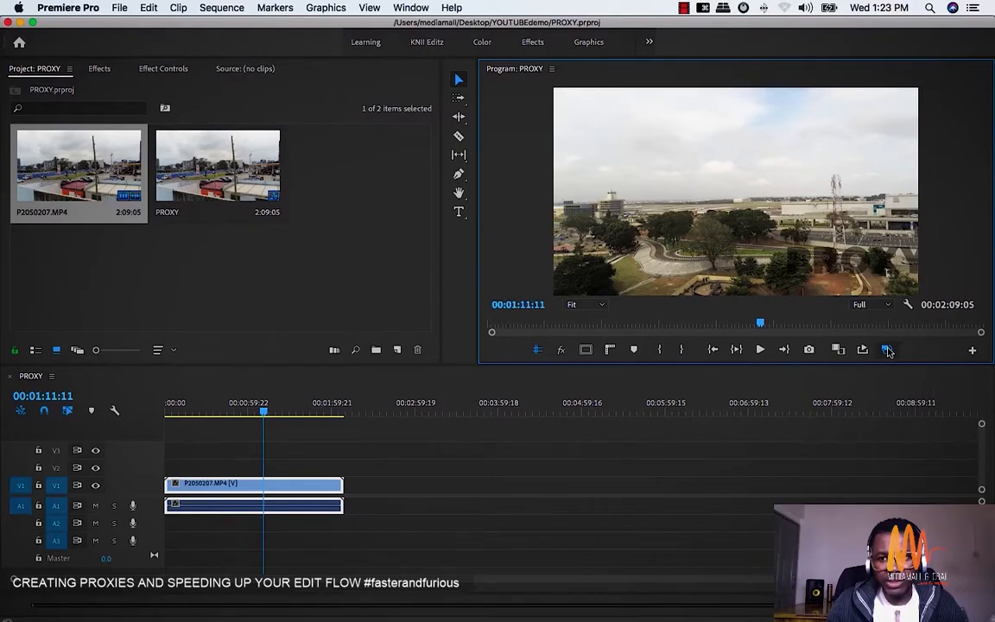
left_click(886, 350)
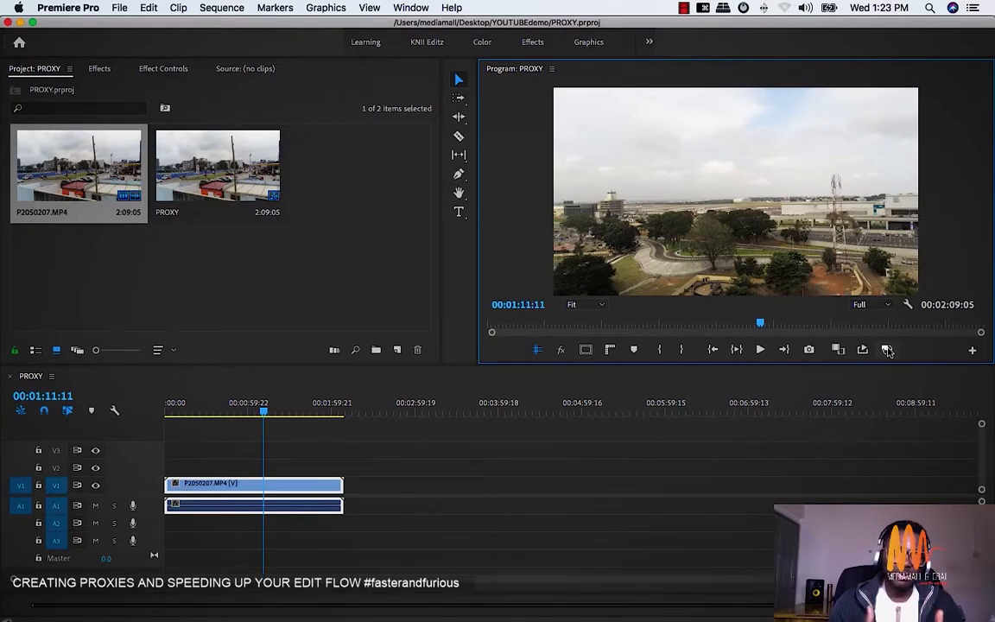
left_click(886, 350)
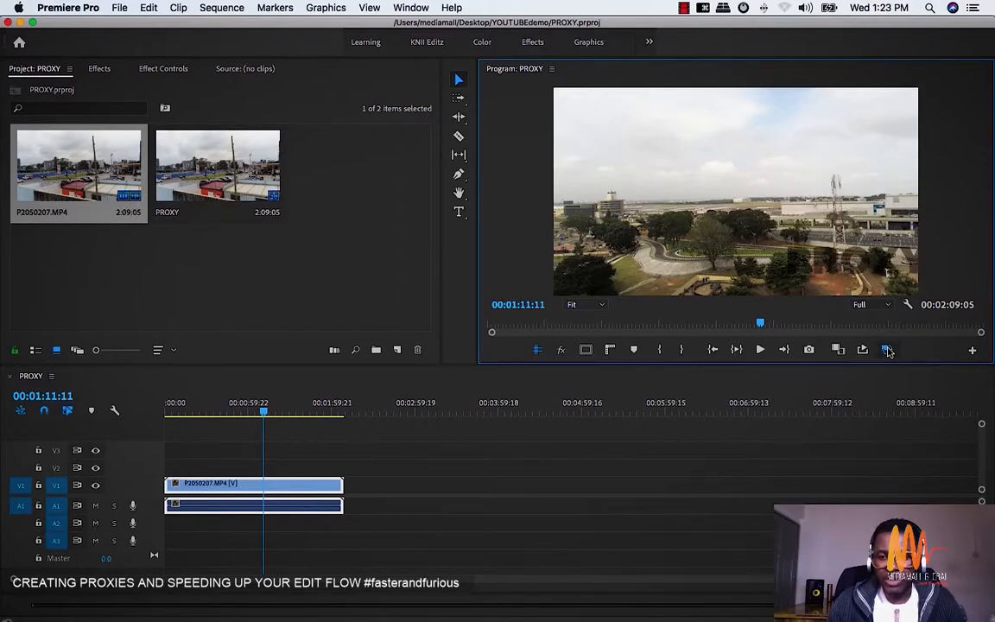
left_click(887, 350)
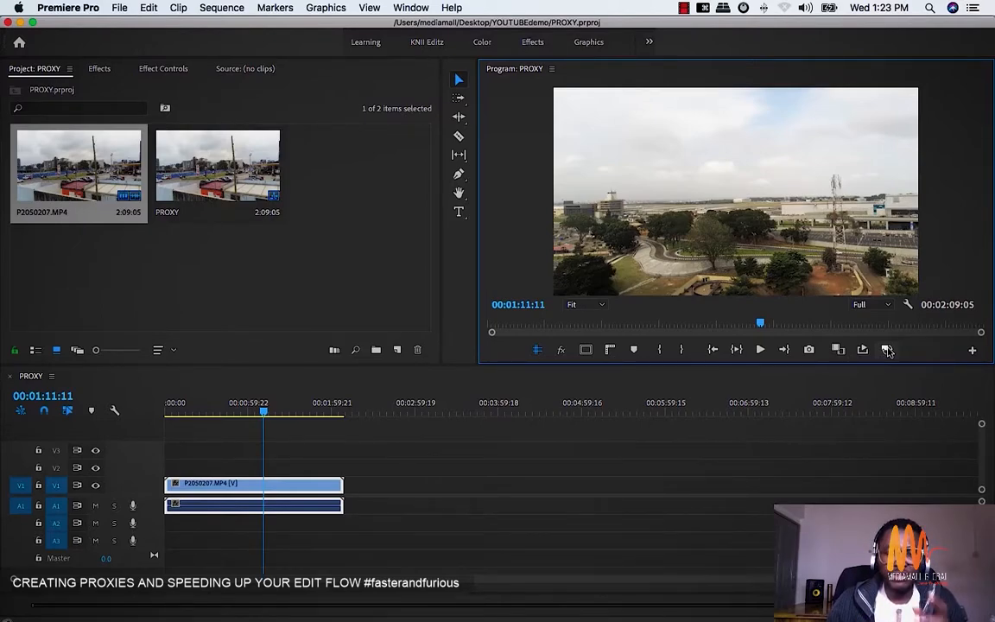
left_click(887, 350)
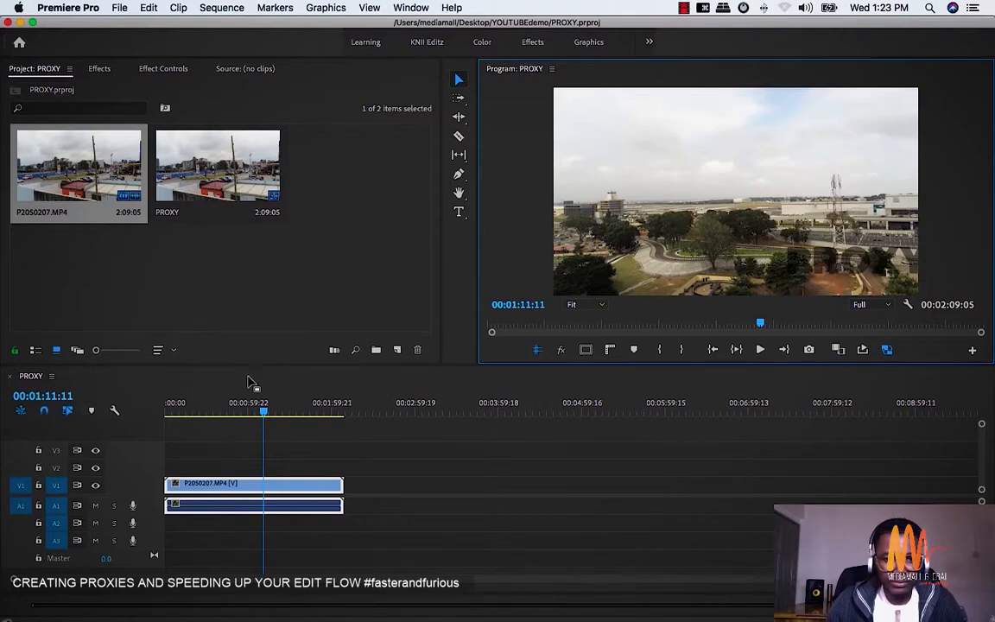
left_click(201, 417)
key("space")
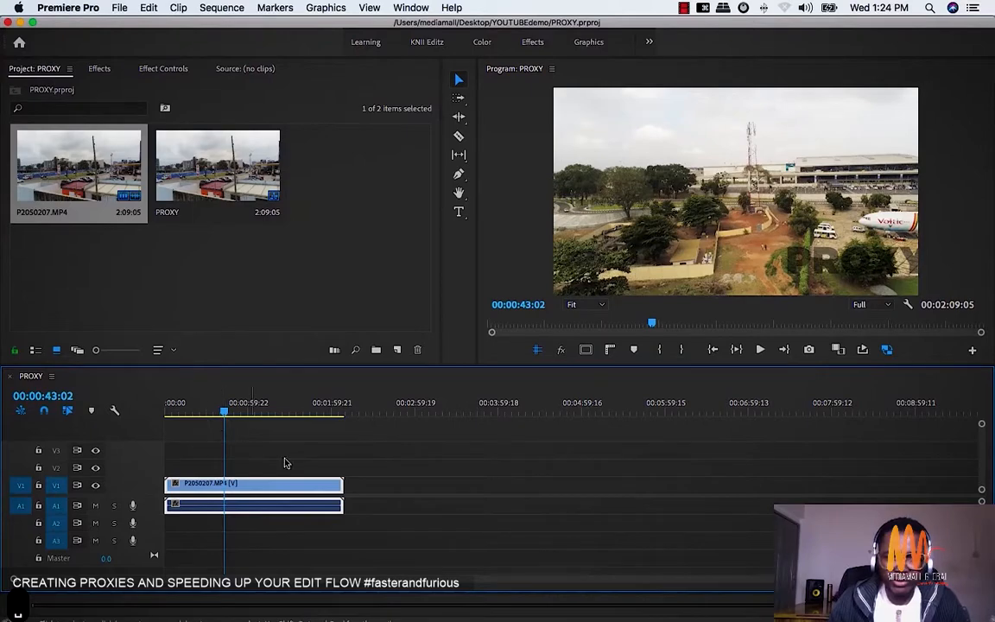
Set the P2050207.MP4 clip's Scale to 290 and start keyframing Position and Scale at 00:00:43:02.
left_click(177, 70)
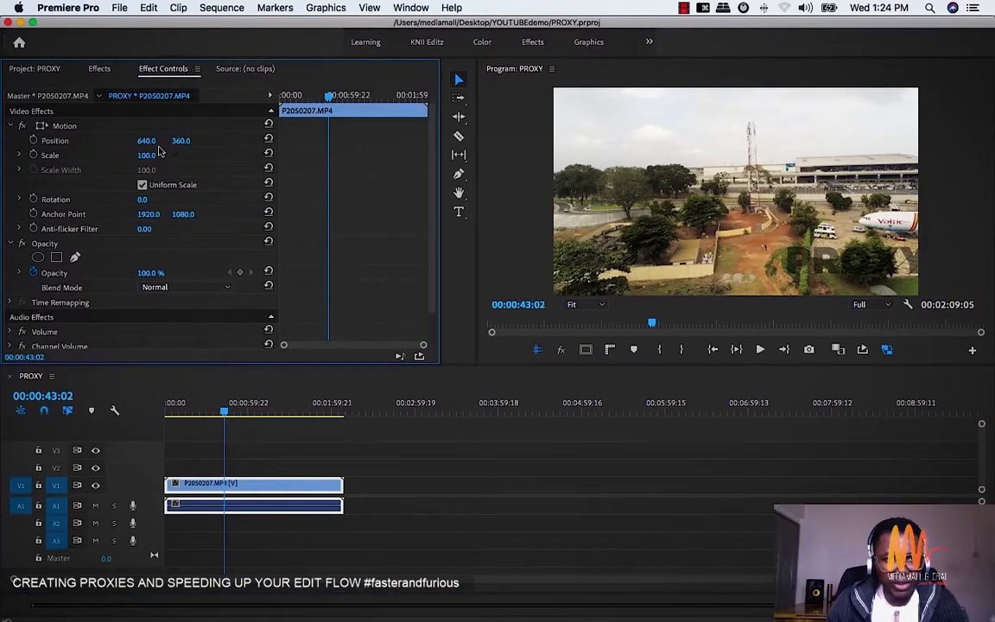
left_click_drag(147, 156, 167, 155)
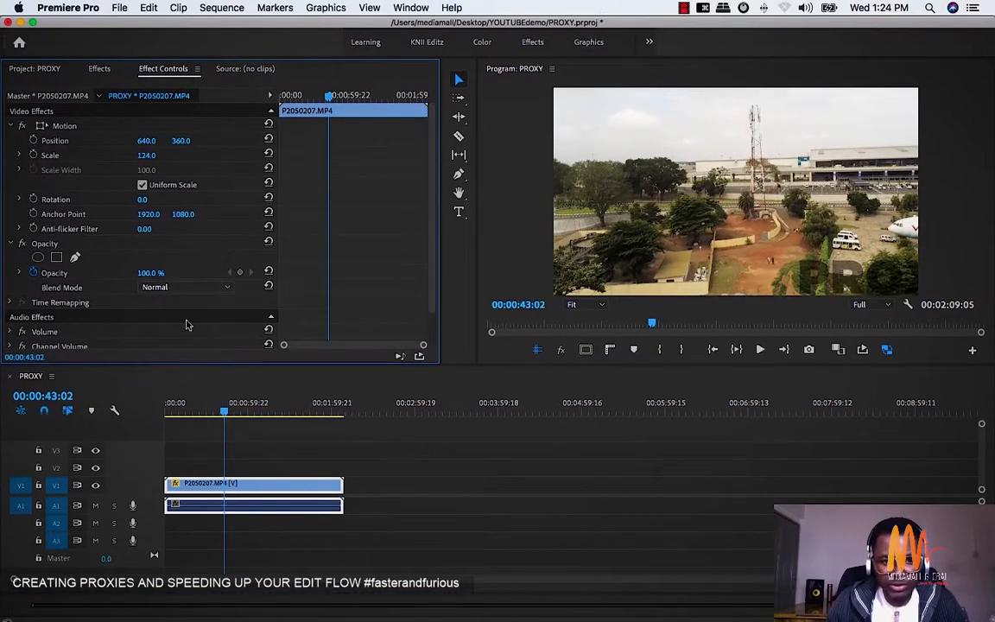
left_click_drag(149, 158, 100, 179)
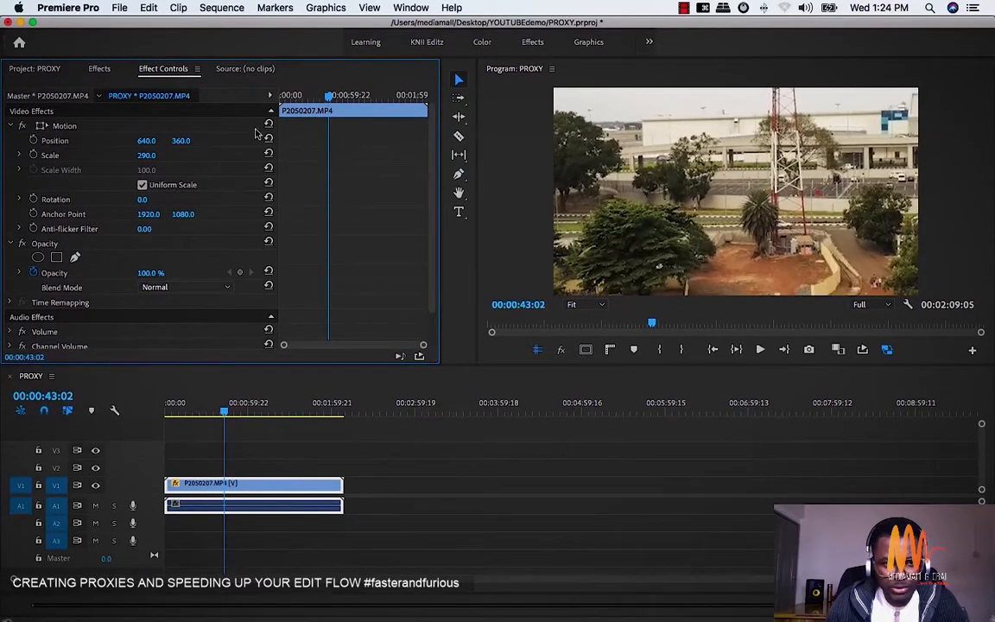
left_click(33, 139)
left_click(33, 155)
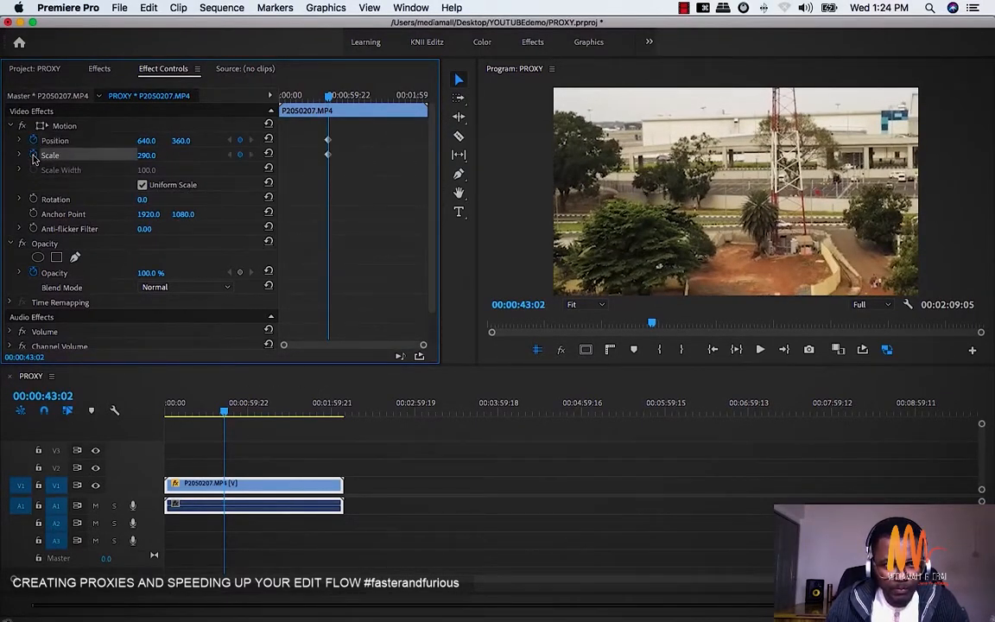
Add Position and Scale keyframes at 00:01:00:17 and reset Motion there so the Scale is 100.
left_click(349, 96)
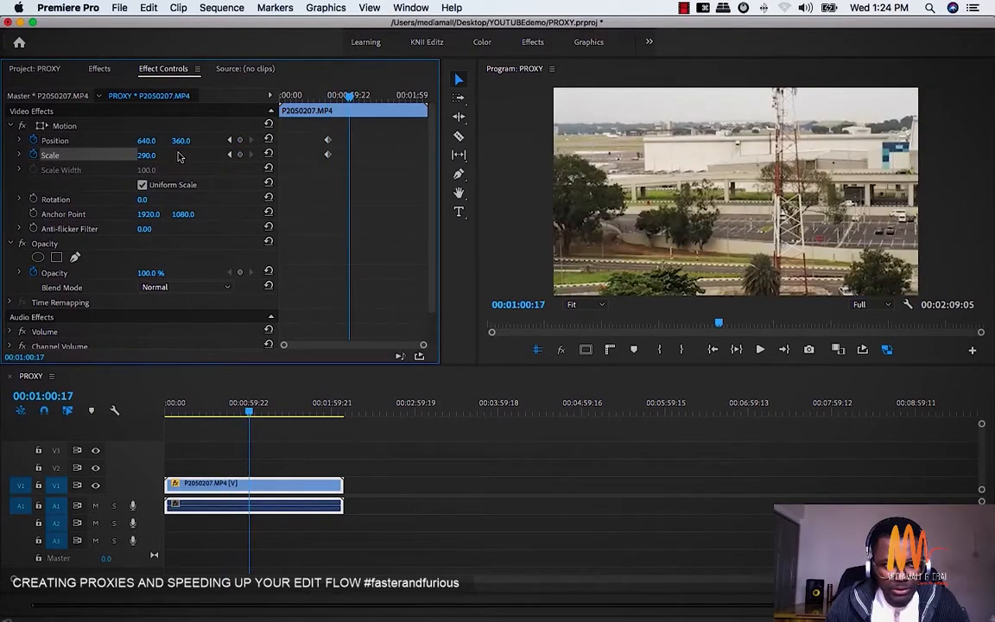
left_click(240, 140)
left_click(240, 155)
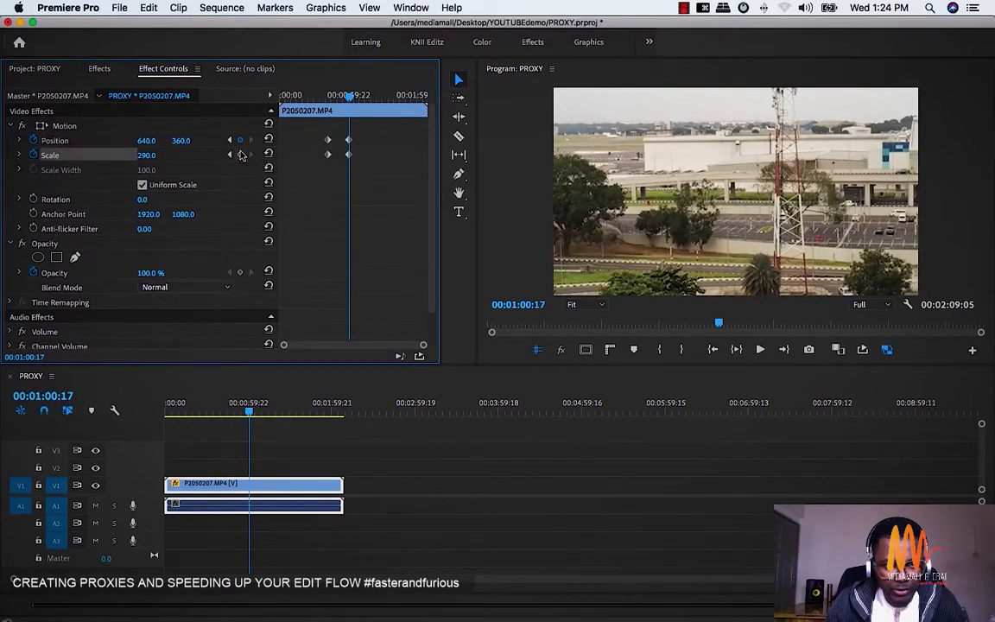
left_click(268, 126)
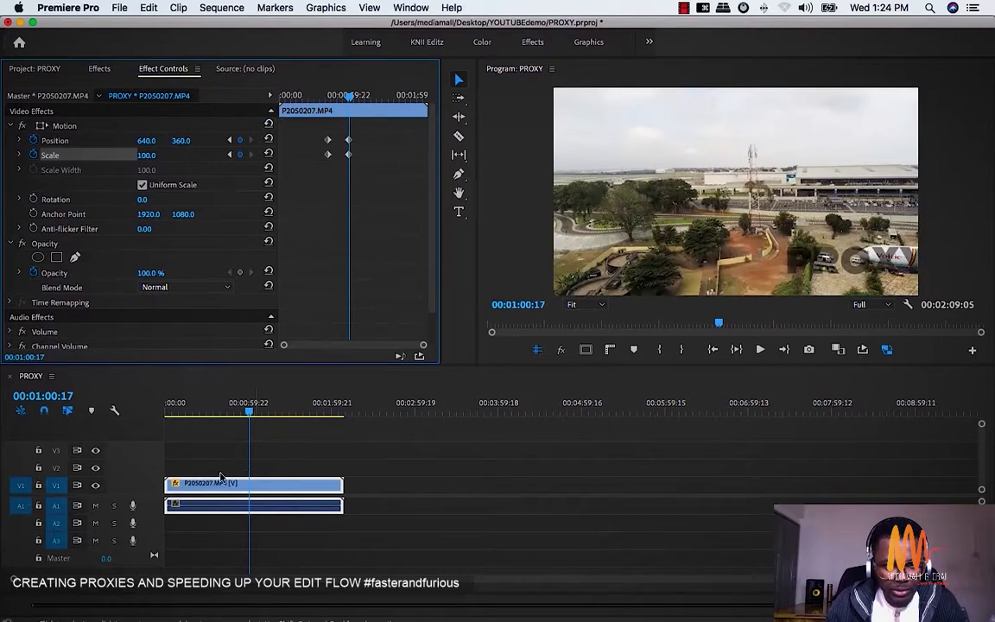
Play back the scale animation from about 00:00:42.
left_click(223, 413)
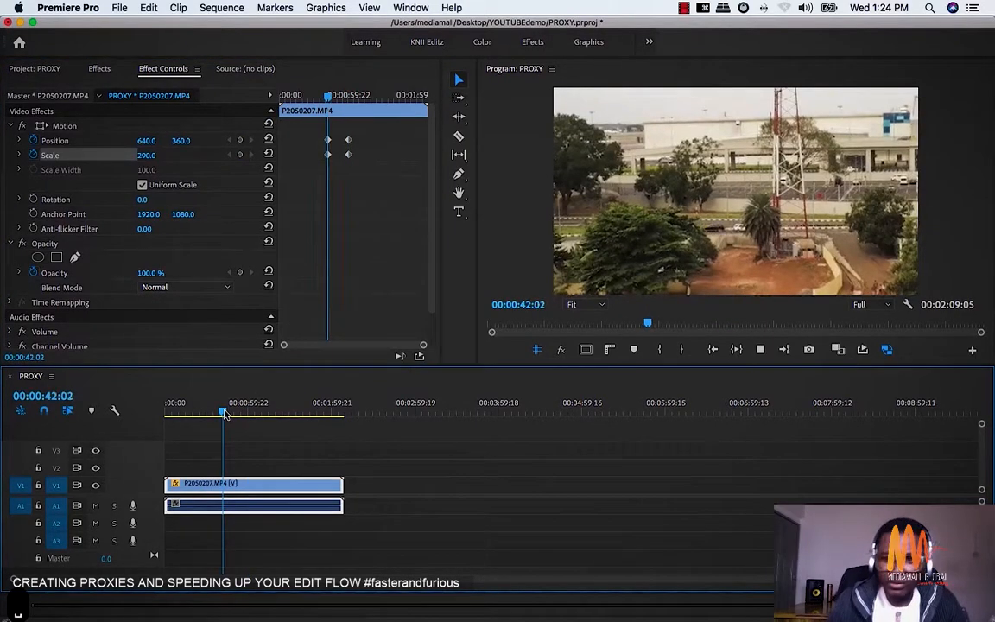